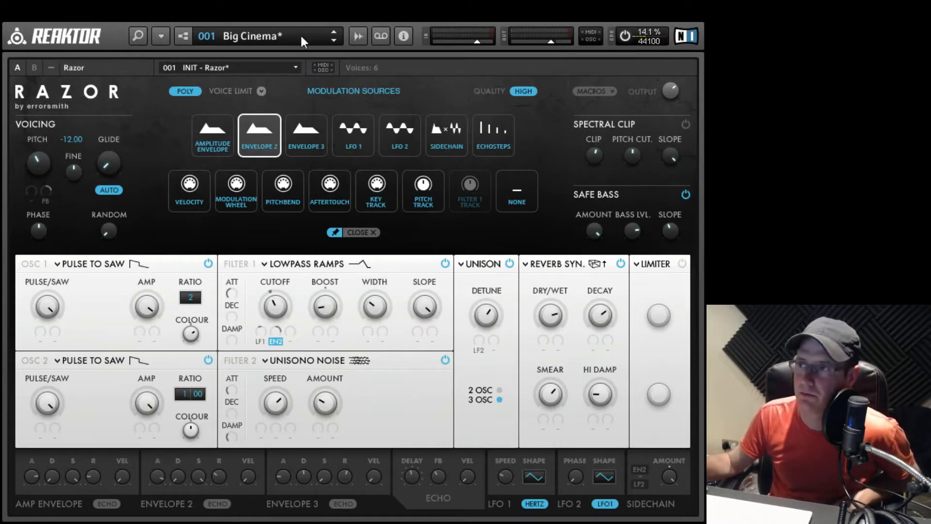
- Load the INIT - Razor preset from the Errorsmith bank and set oscillator 1's ratio to 2
click(161, 36)
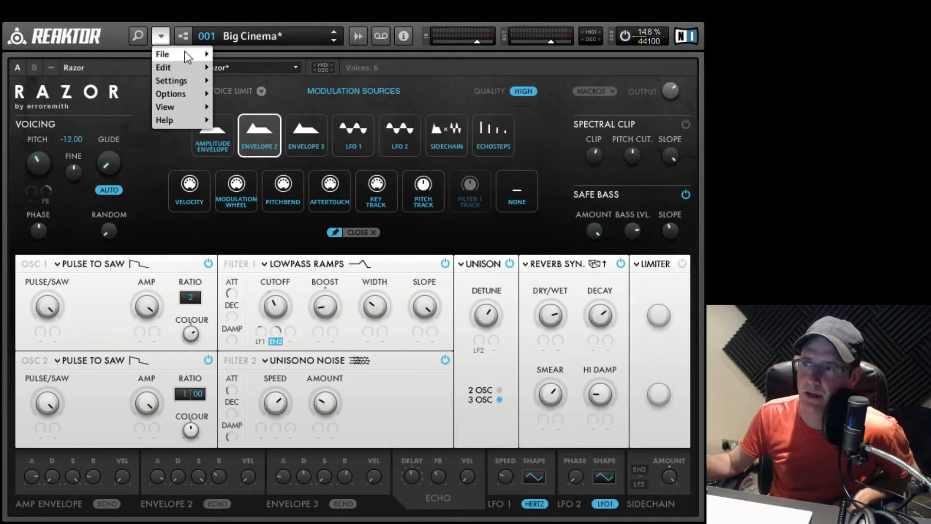
mouse_move(187, 55)
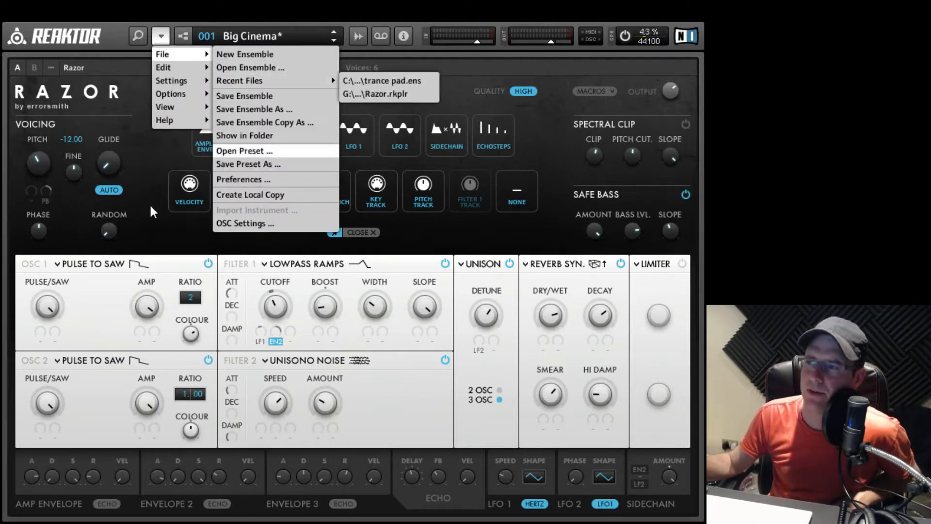
click(175, 19)
click(284, 38)
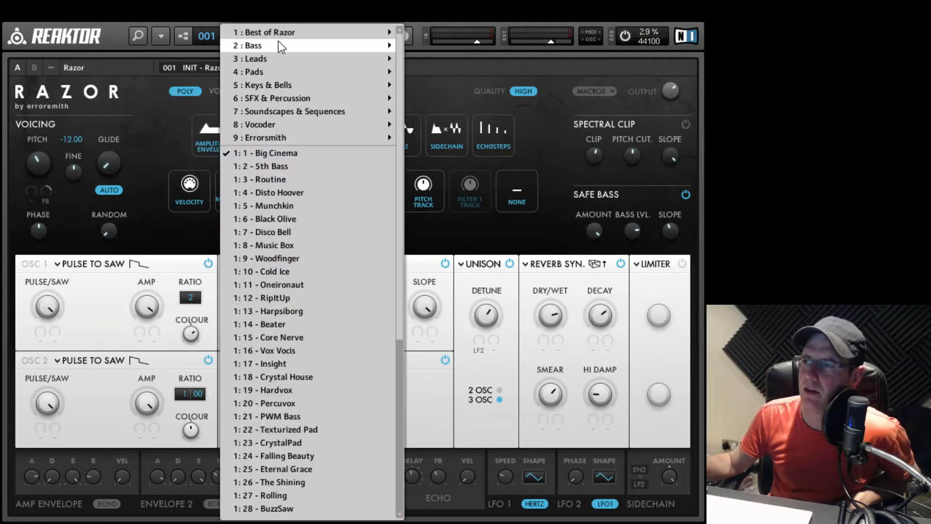
mouse_move(281, 141)
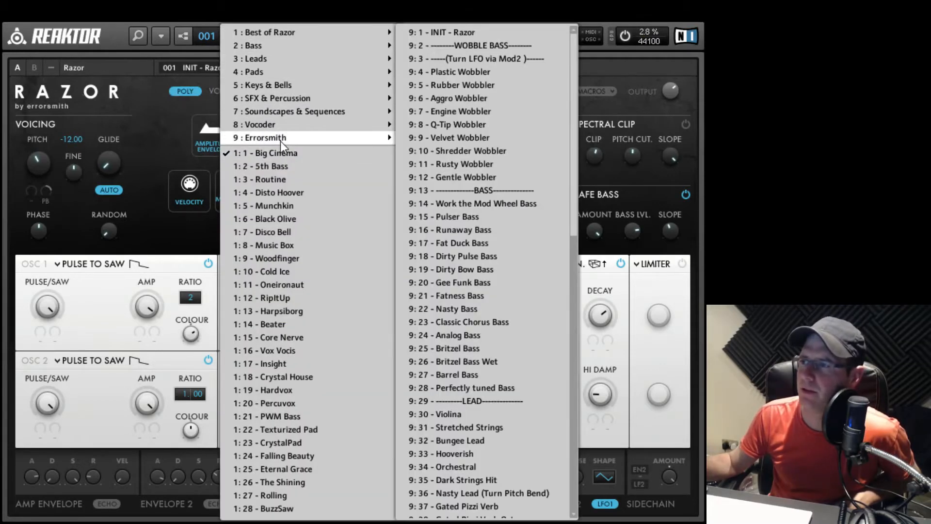
click(490, 35)
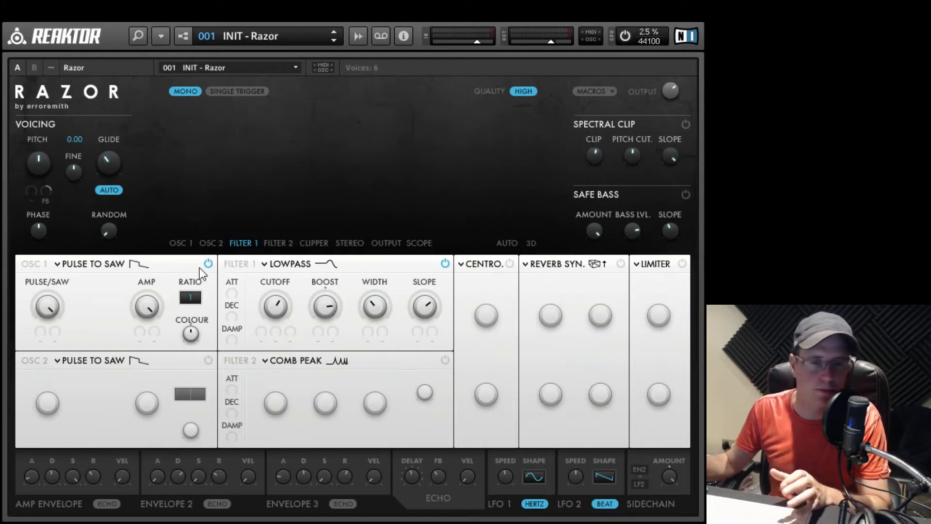
drag(184, 296, 197, 299)
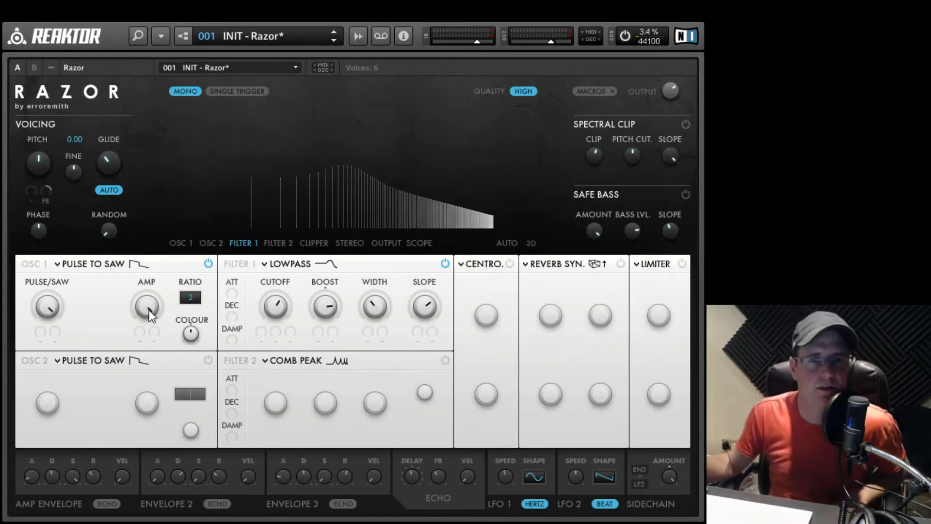
- Lower the voicing glide to 1.5 and set the pitch to -12.00
drag(116, 158, 97, 249)
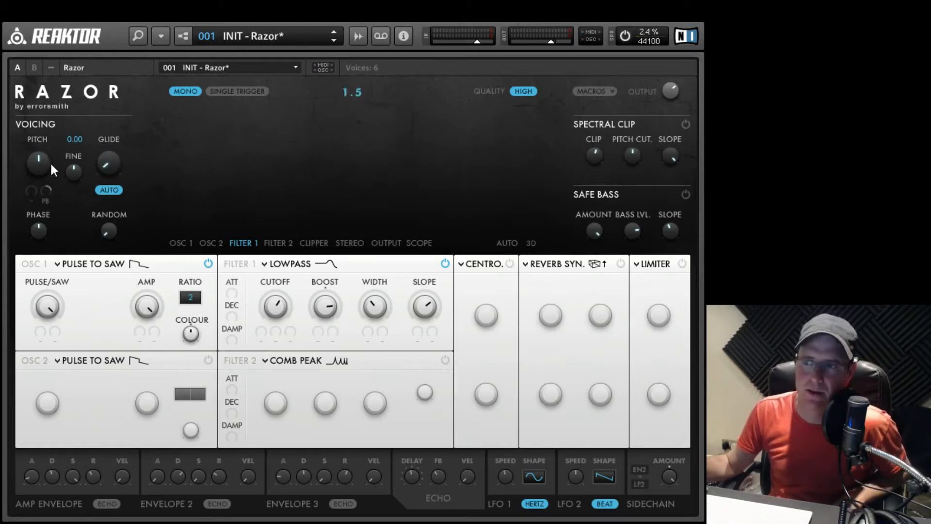
drag(49, 164, 50, 185)
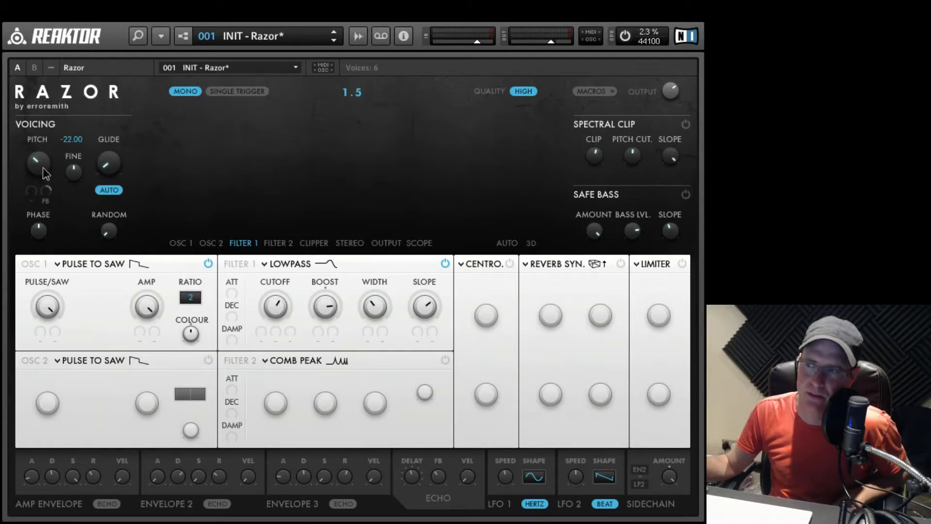
drag(43, 166, 43, 158)
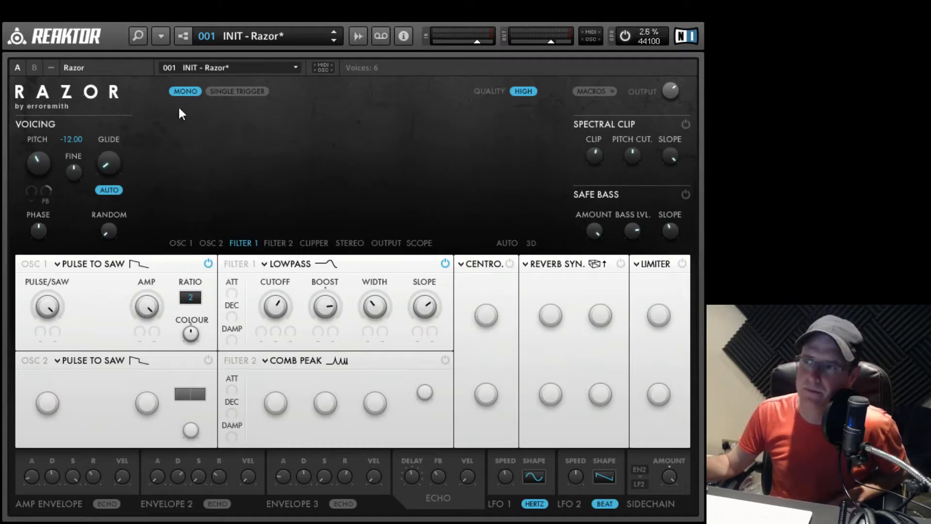
- Switch the voice mode to Poly and set the low-range voice limit to max
click(184, 92)
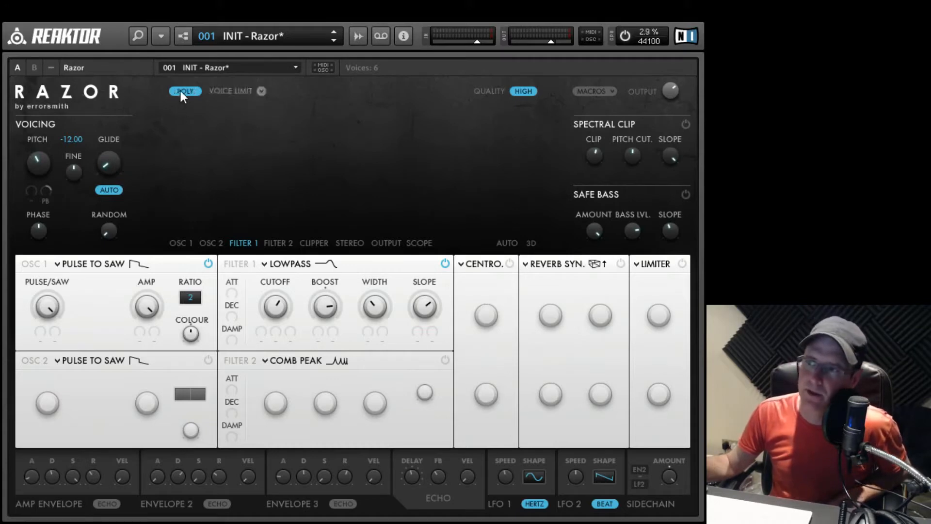
click(245, 93)
click(451, 153)
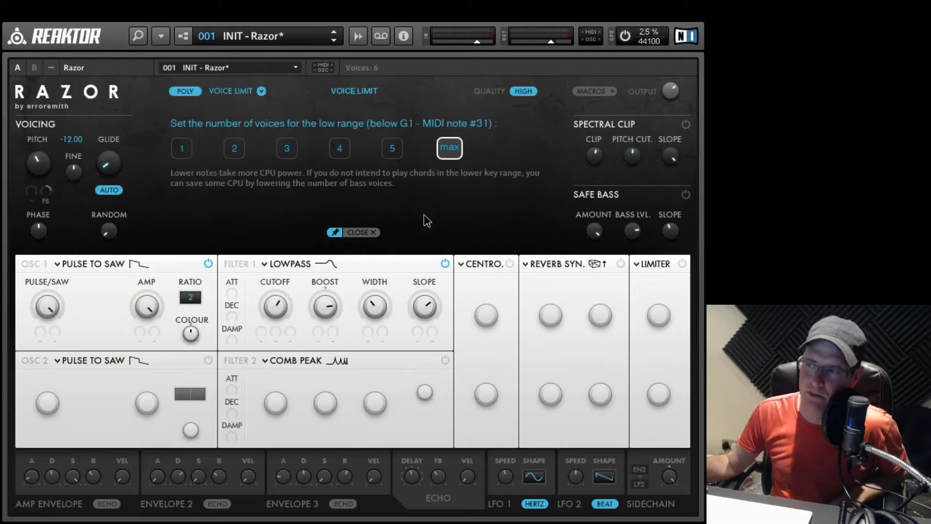
click(376, 235)
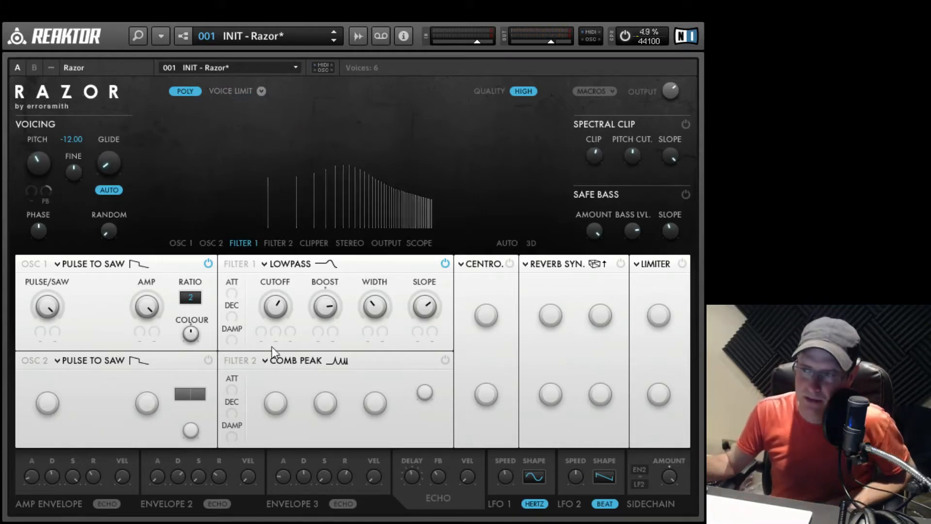
- Raise oscillator 1's colour above its centre position and enable oscillator 2
mouse_move(191, 332)
drag(191, 332, 197, 313)
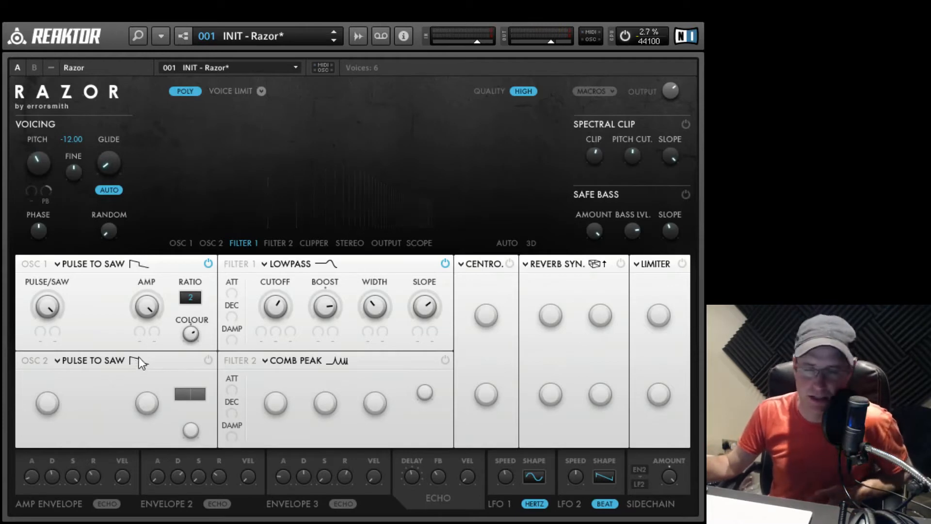
click(209, 361)
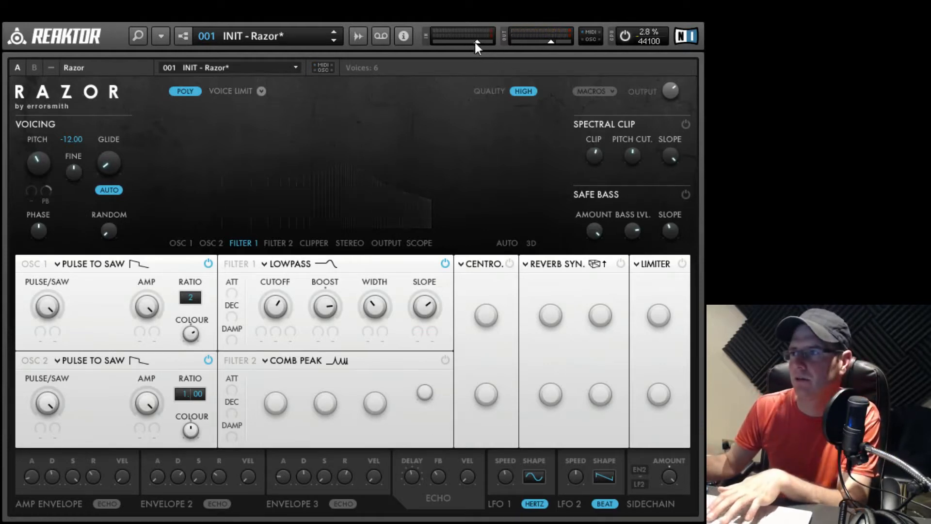
- Slightly lower Reaktor's input and output levels
drag(477, 43, 471, 42)
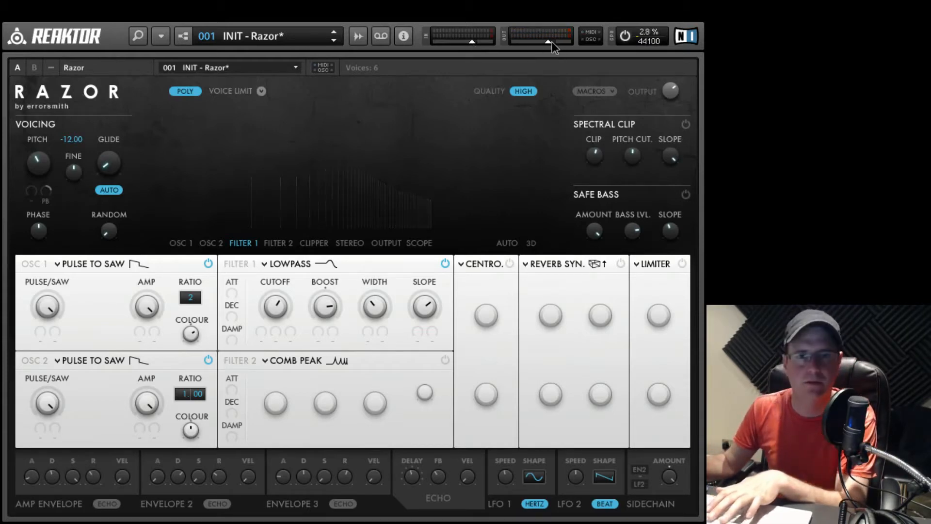
drag(552, 42, 547, 42)
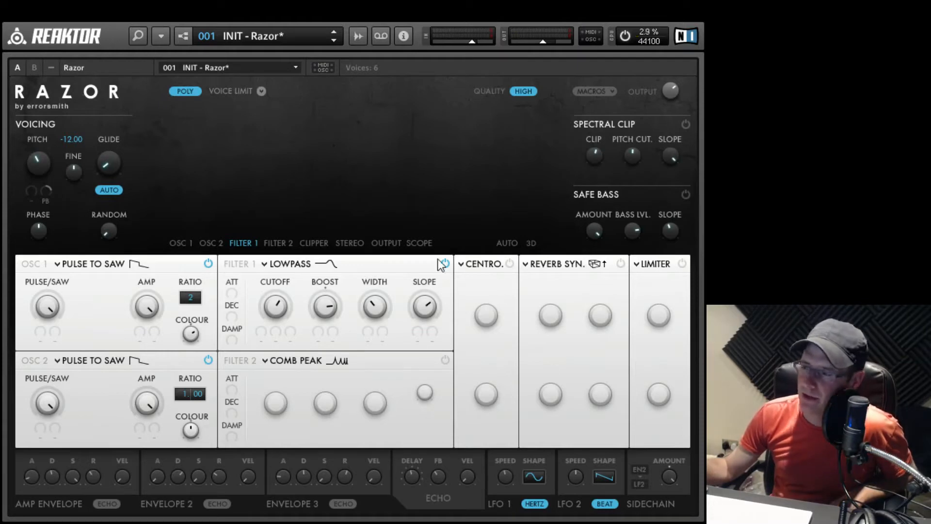
click(487, 265)
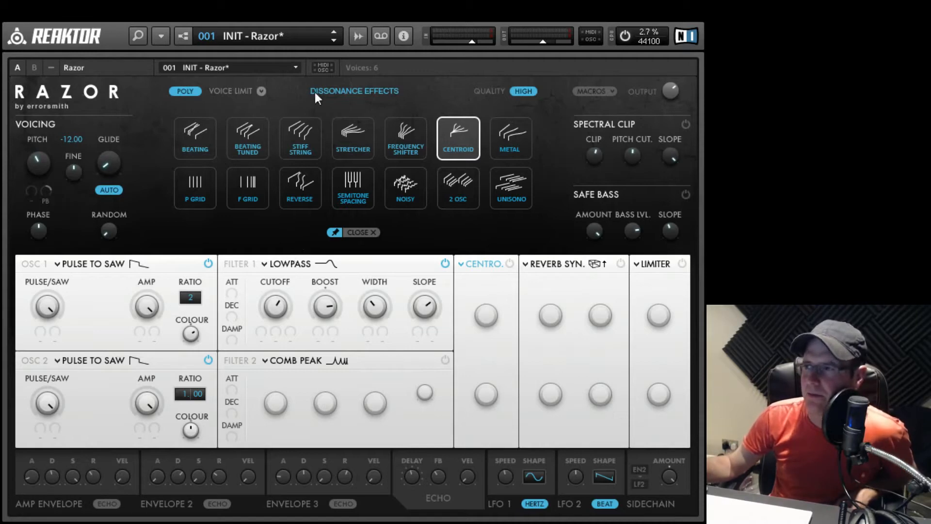
click(587, 91)
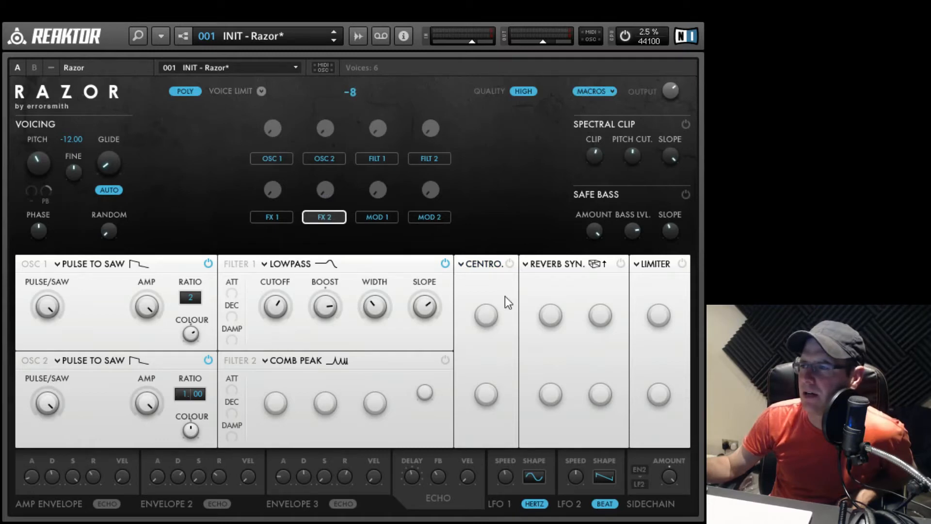
click(495, 266)
click(535, 264)
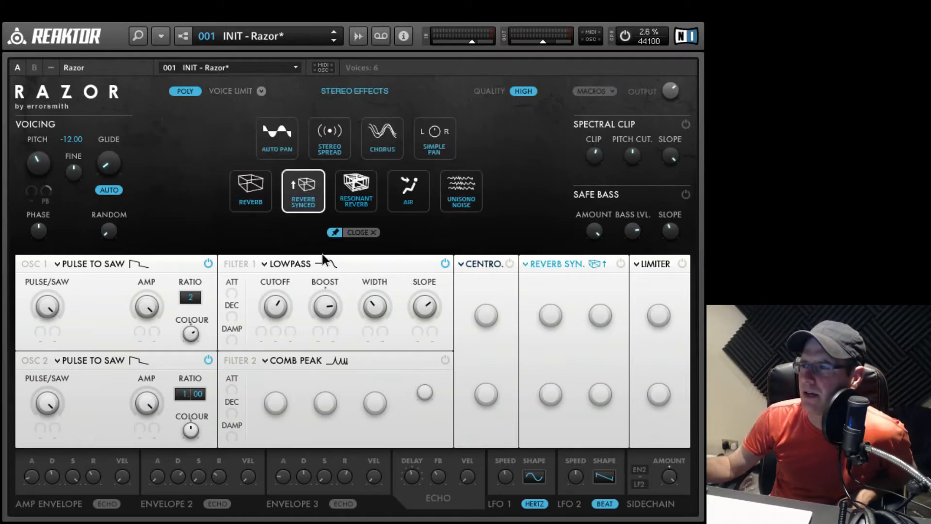
click(114, 265)
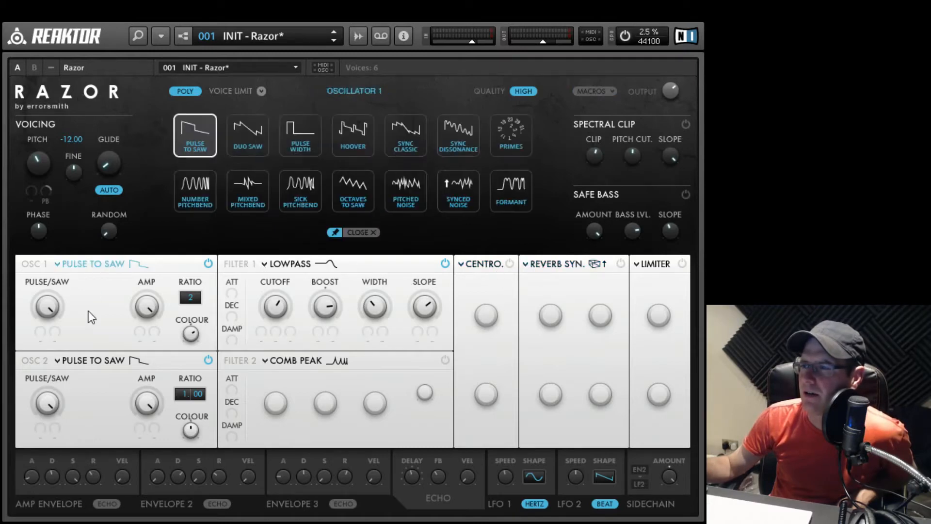
- Close the type picker and compare the spectra of oscillator 2 and oscillator 1
click(375, 234)
click(212, 243)
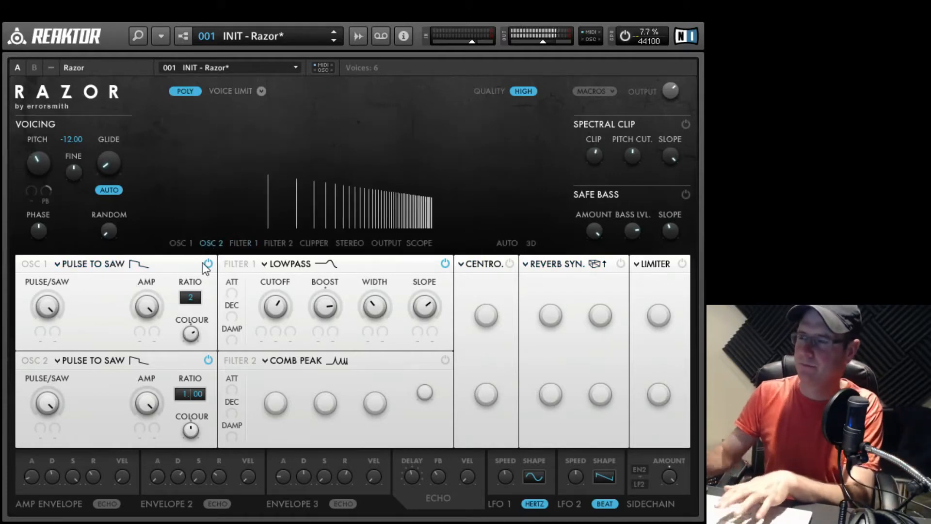
click(190, 244)
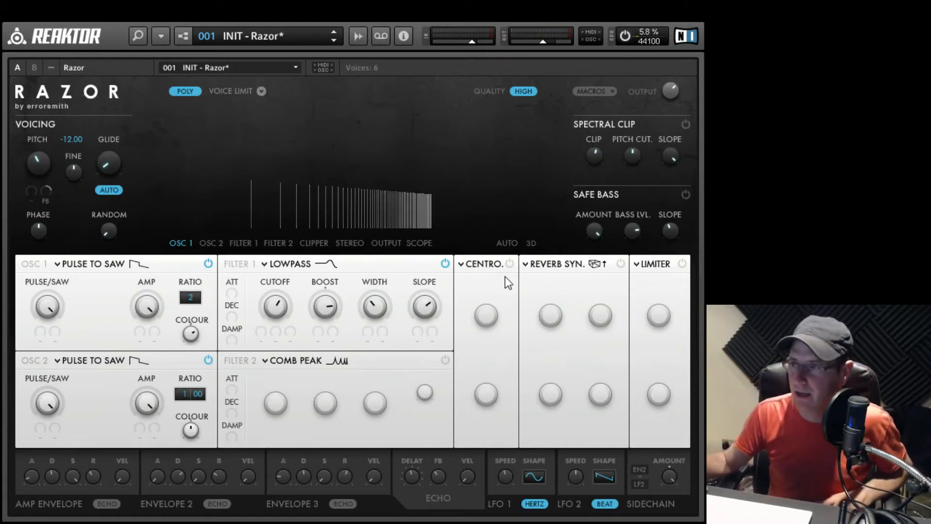
- Change the dissonance effect to Unisono with 3 OSC and detune just past the midpoint, and enable Safe Bass
click(493, 264)
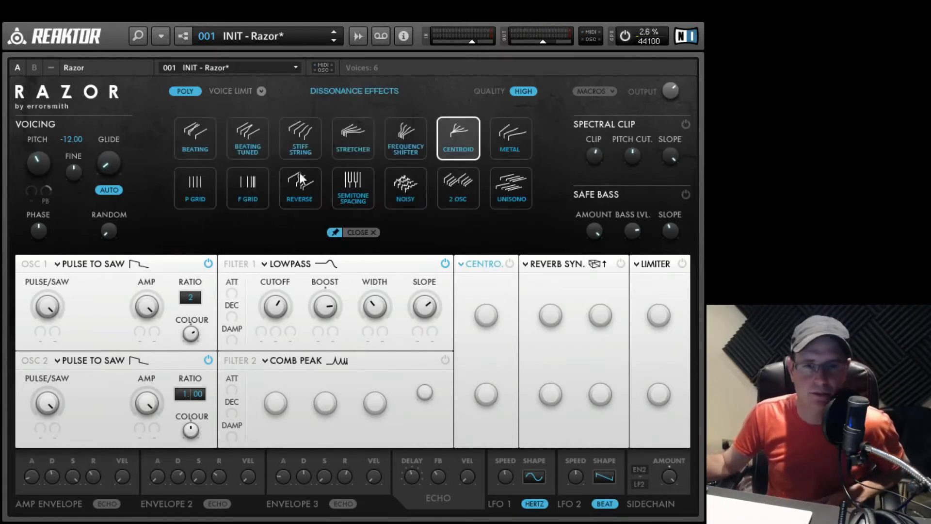
click(510, 194)
click(526, 263)
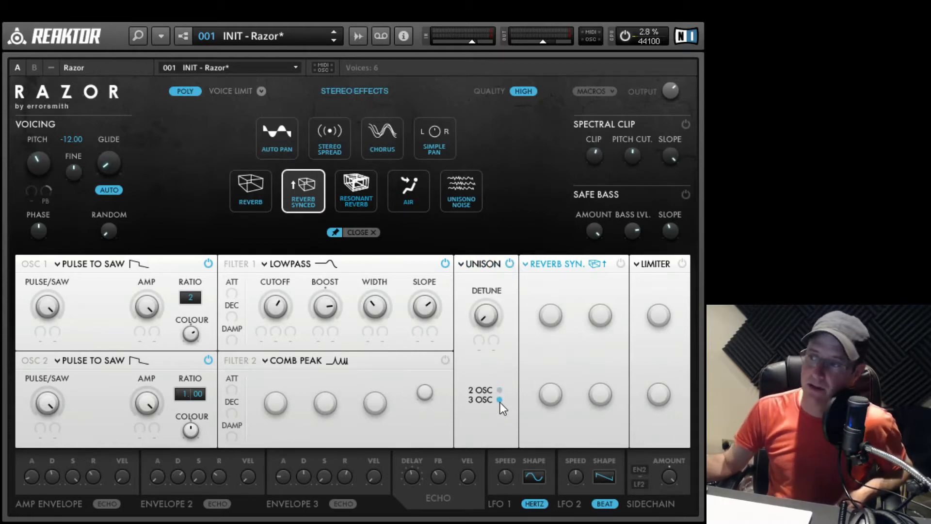
drag(486, 324, 489, 251)
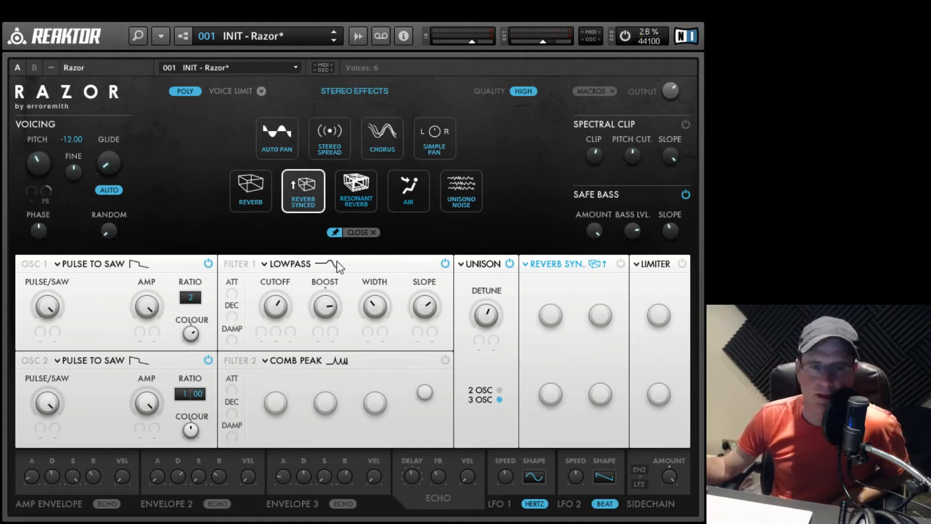
- Change Filter 1 to Lowpass Ramps, lowering its cutoff and boost and raising its slope to maximum
click(274, 266)
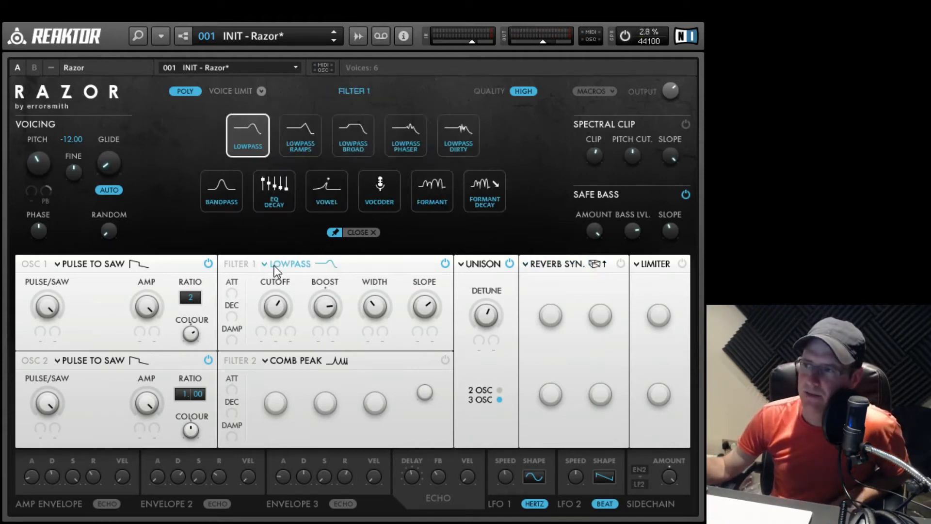
click(308, 133)
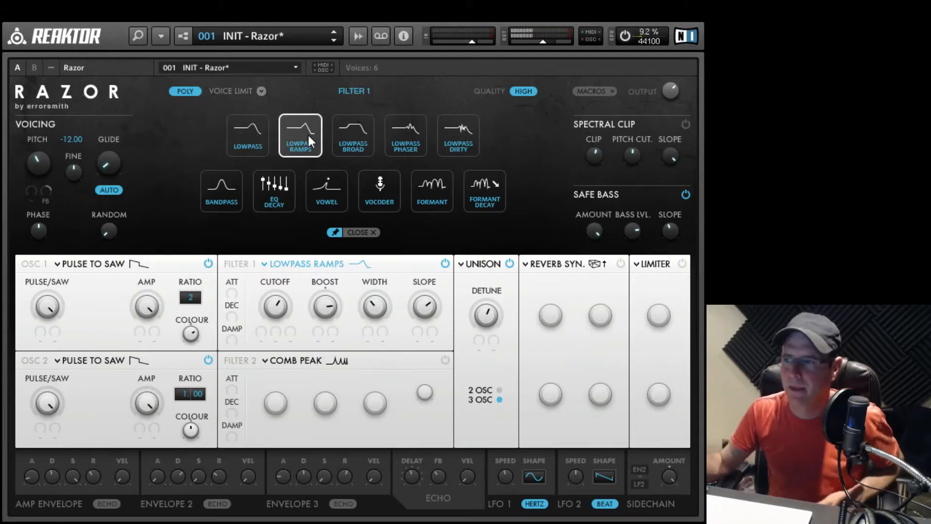
mouse_move(278, 312)
mouse_down()
mouse_move(278, 349)
mouse_move(272, 327)
mouse_up()
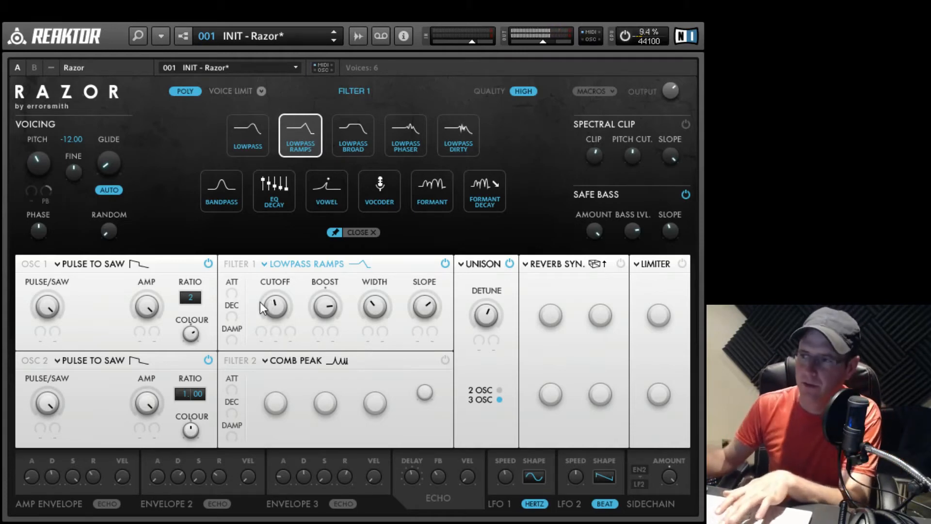
drag(336, 311, 333, 387)
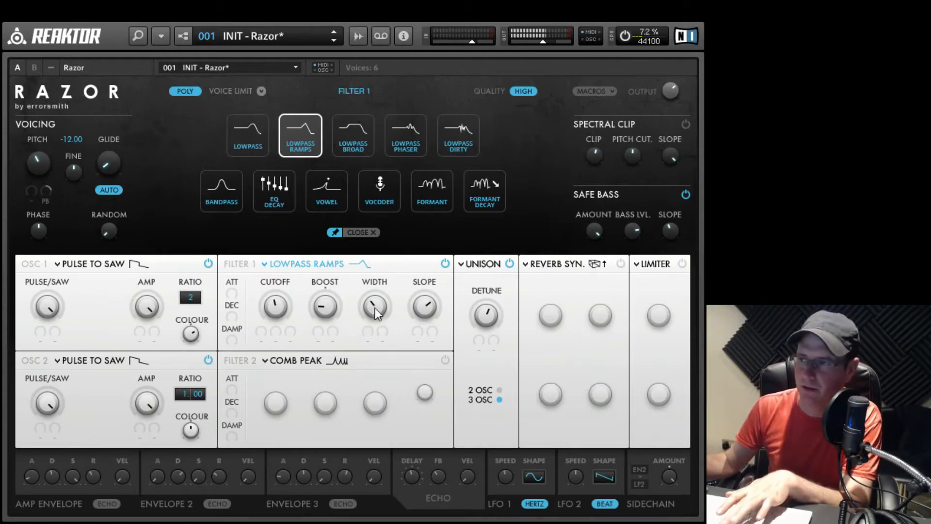
drag(426, 307, 467, 188)
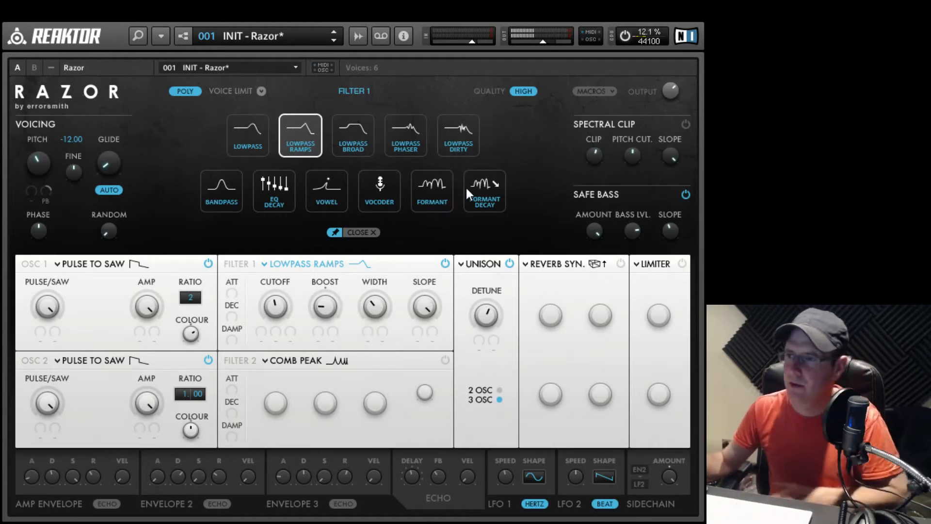
- With the Filter 1 spectrum displayed, set the filter's cutoff to 57 and its ATT to -1
click(145, 265)
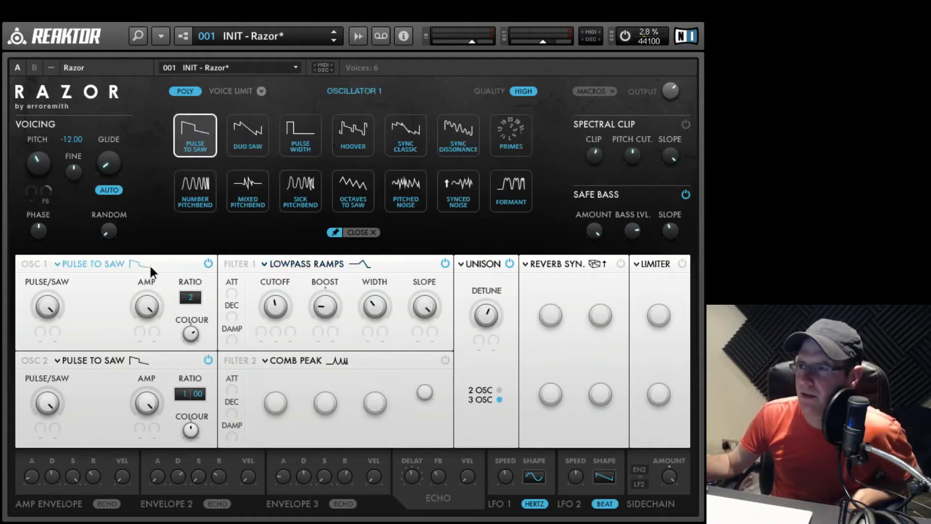
click(373, 232)
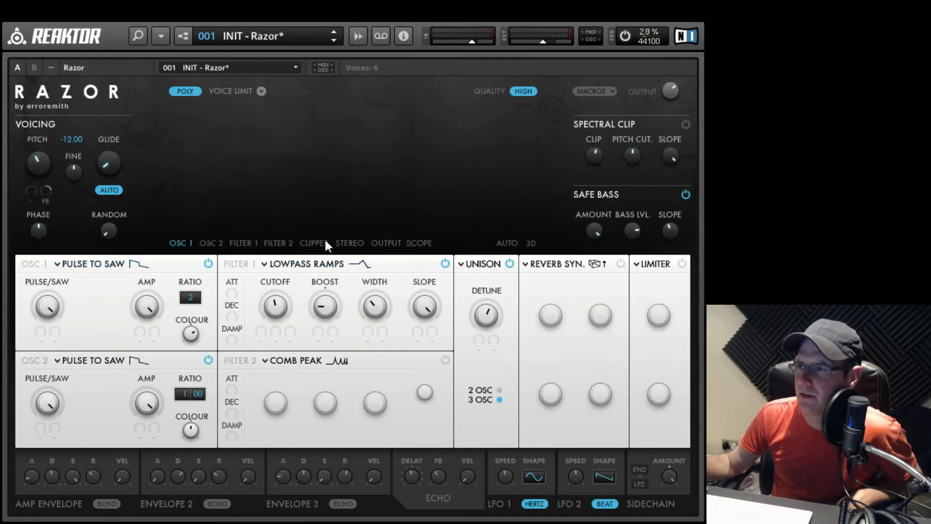
click(243, 242)
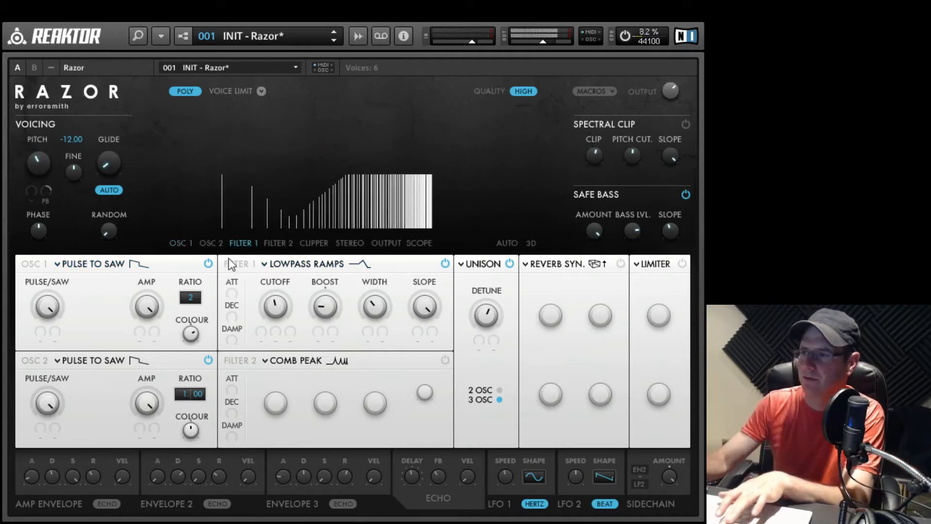
drag(285, 303, 316, 287)
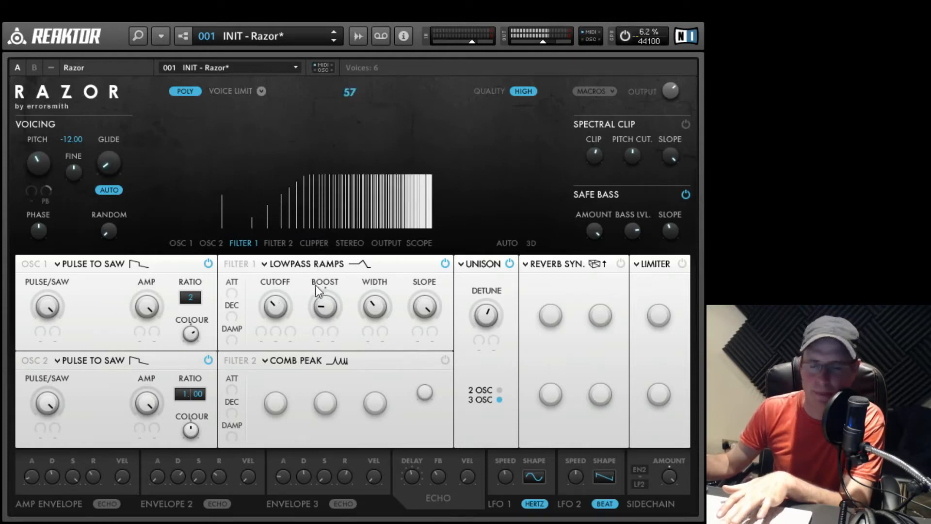
drag(235, 294, 272, 223)
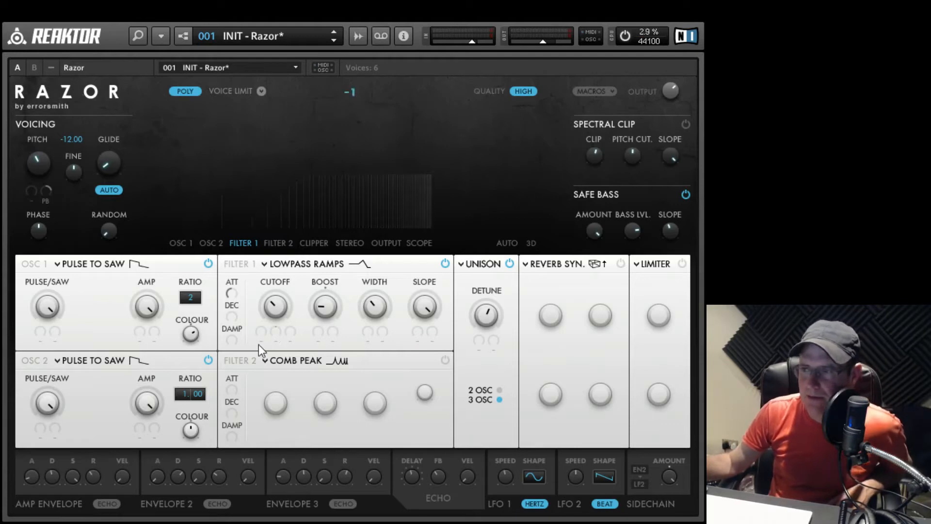
- Assign Envelope 2 and LFO 1 as modulation sources for the Filter 1 cutoff, with the LFO 1 speed set to 0.06
click(276, 340)
click(278, 151)
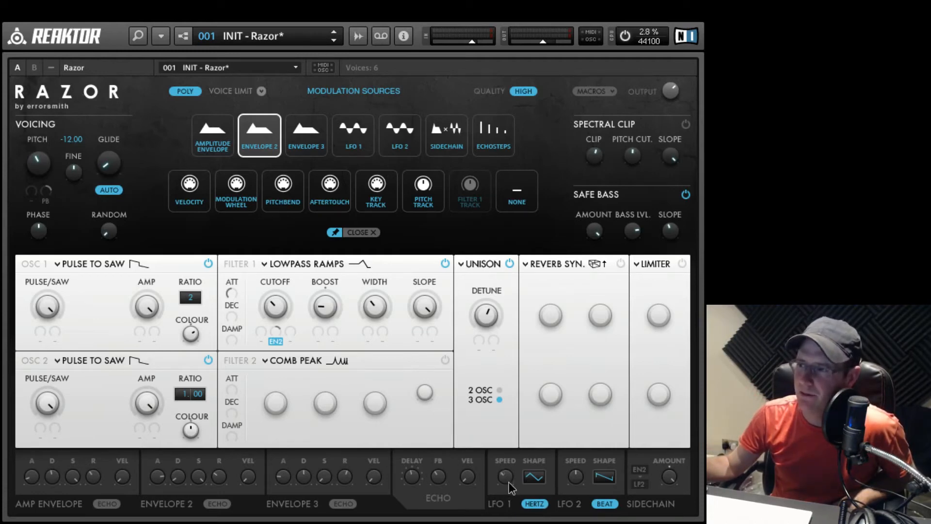
click(376, 233)
drag(503, 475, 504, 480)
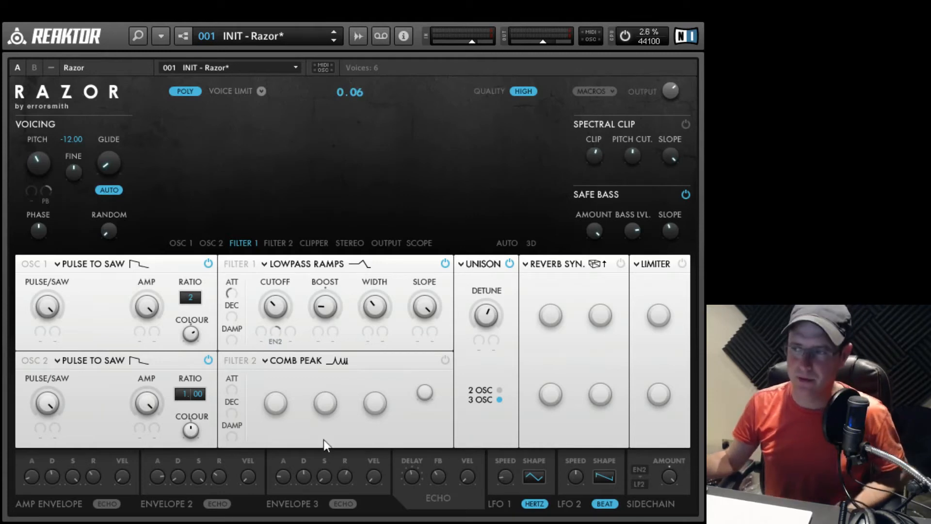
click(263, 343)
click(359, 143)
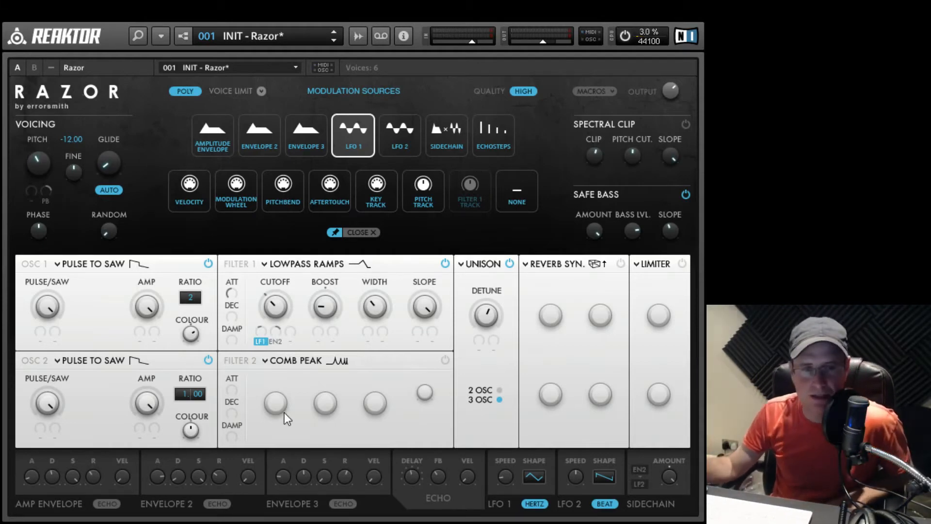
- Change Filter 2 to Unisono Noise and enable the filter
click(262, 359)
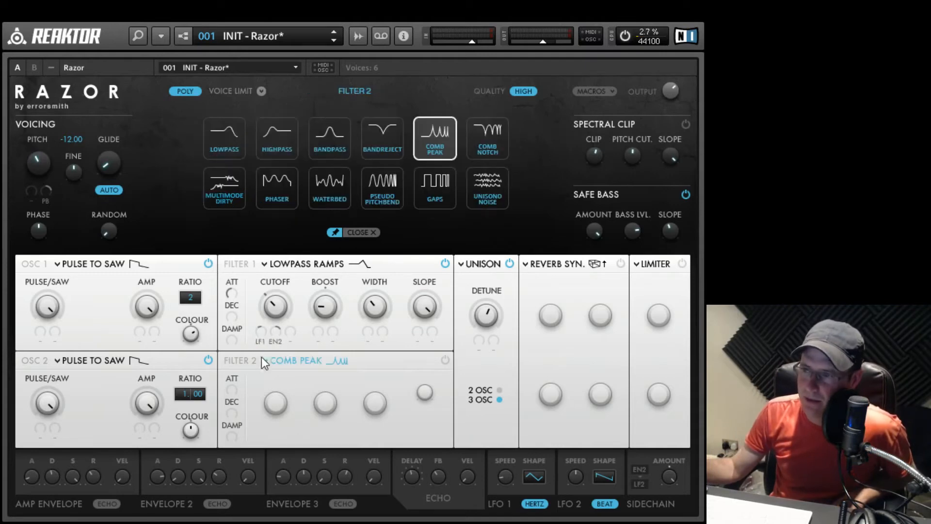
click(487, 189)
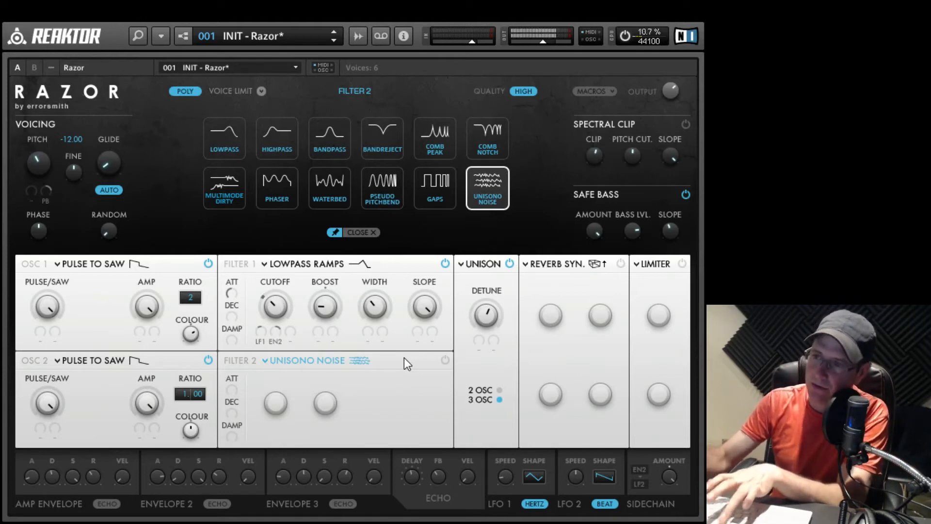
click(446, 359)
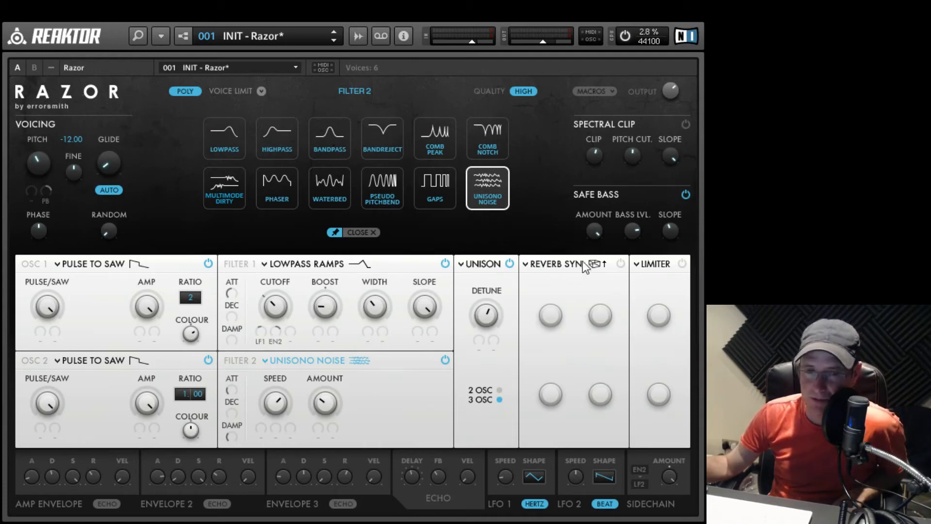
- Enable the Reverb Syn. effect, comparing the sound with it bypassed and active
click(621, 264)
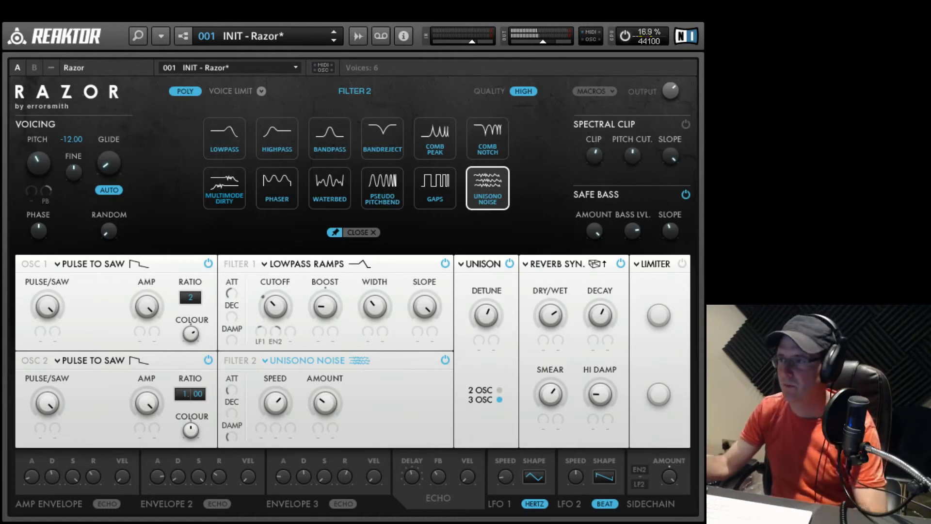
click(621, 263)
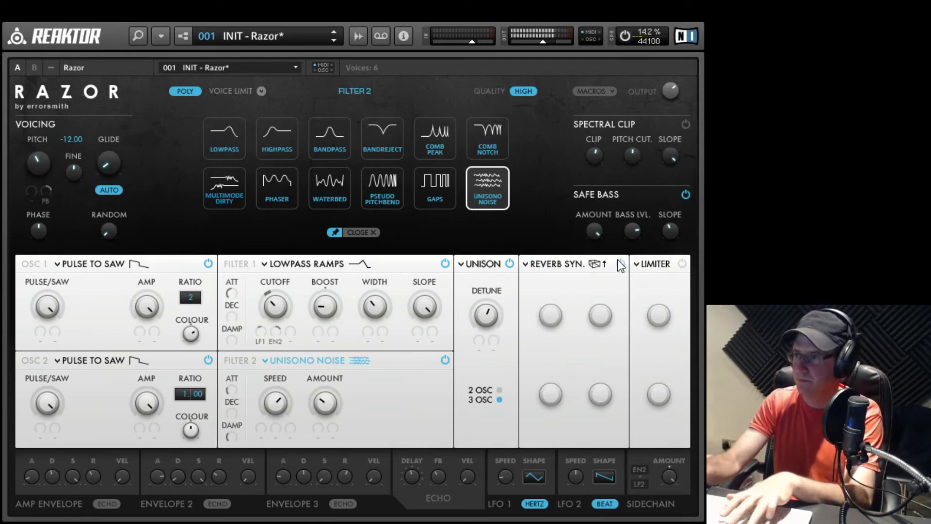
click(621, 263)
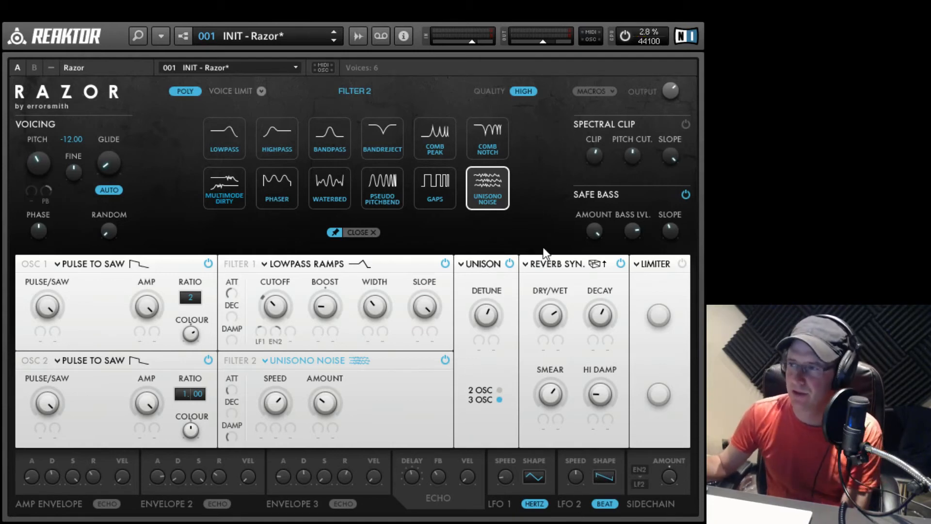
- Assign LFO 2 to the Unison detune, link LFO 2 to LFO1 mode and raise the detune modulation amount
click(478, 350)
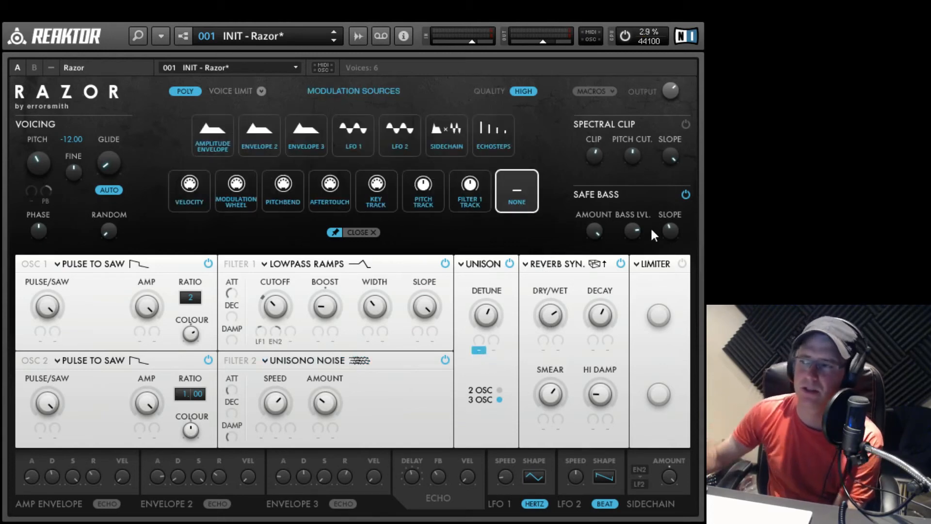
click(393, 130)
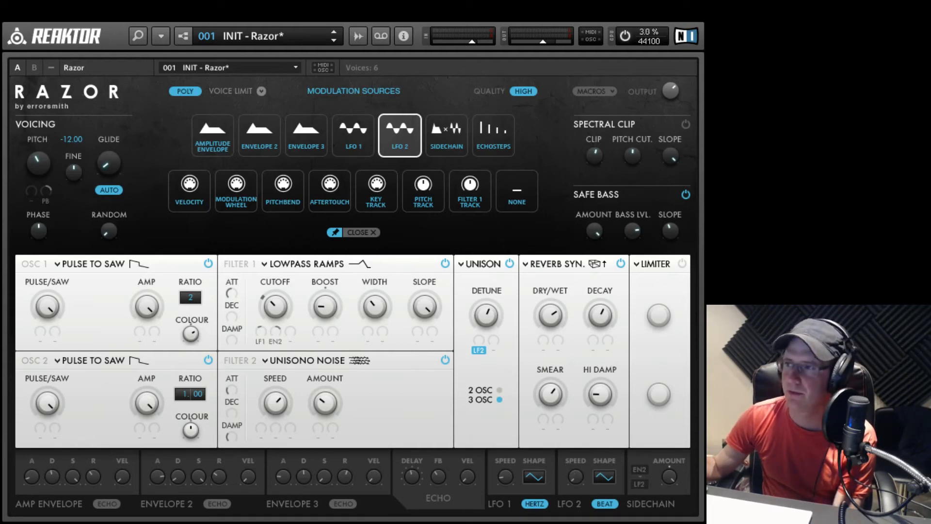
click(374, 234)
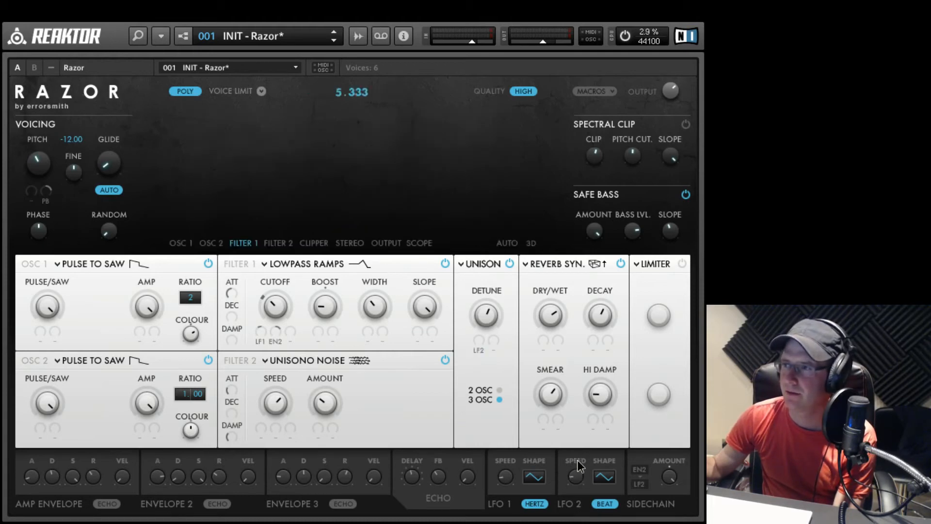
click(603, 505)
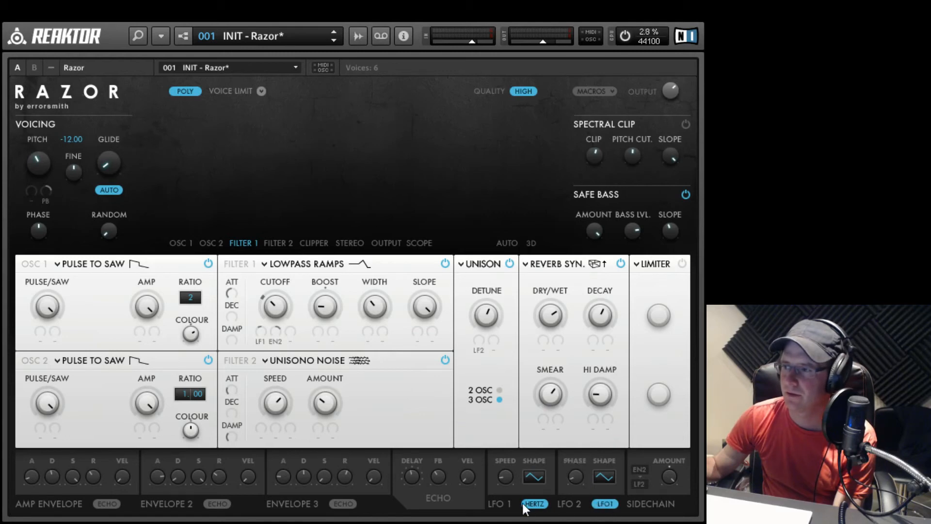
click(605, 505)
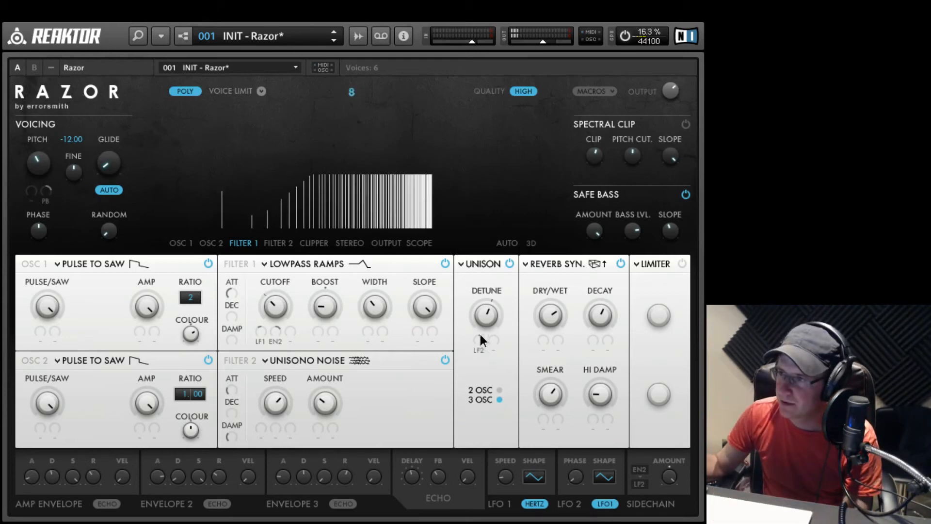
drag(480, 337, 502, 314)
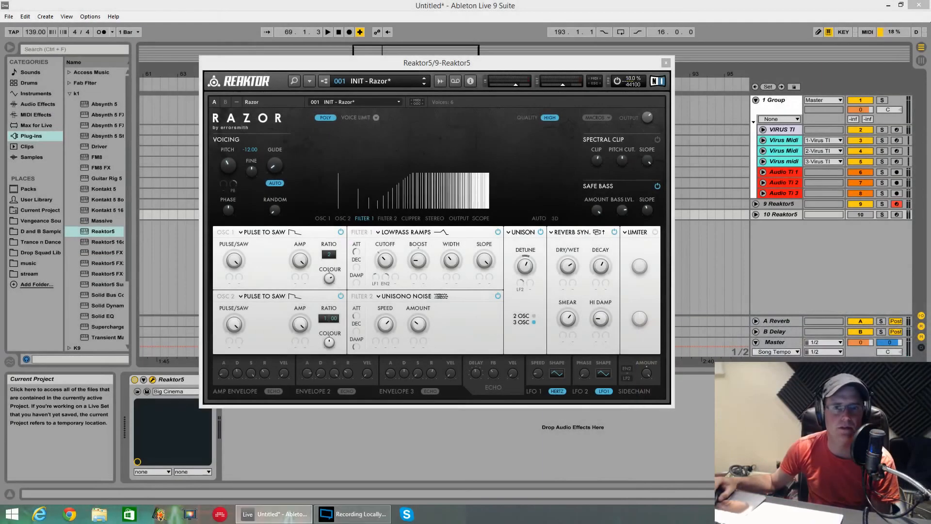
- Close the Reaktor window and open the recent set "full t w o aprl.als" in Ableton Live without saving the untitled set
click(667, 63)
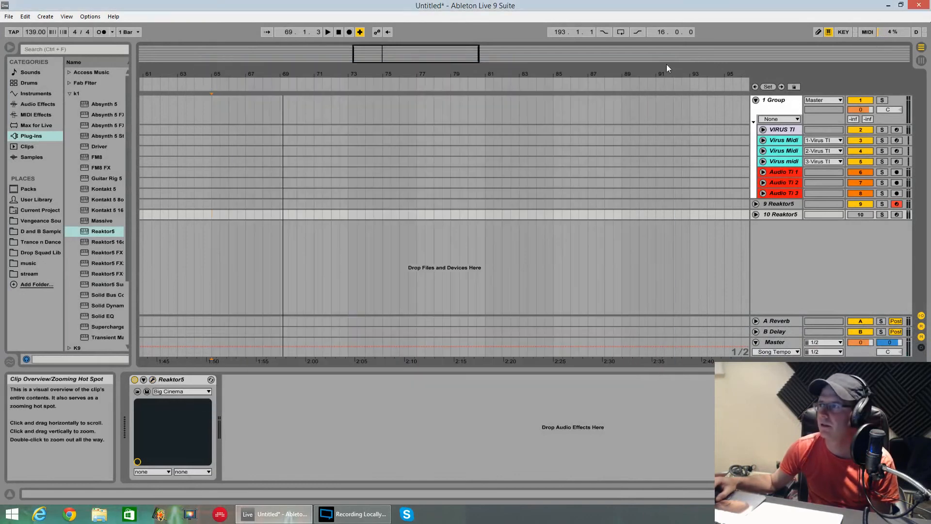
click(12, 16)
mouse_move(30, 51)
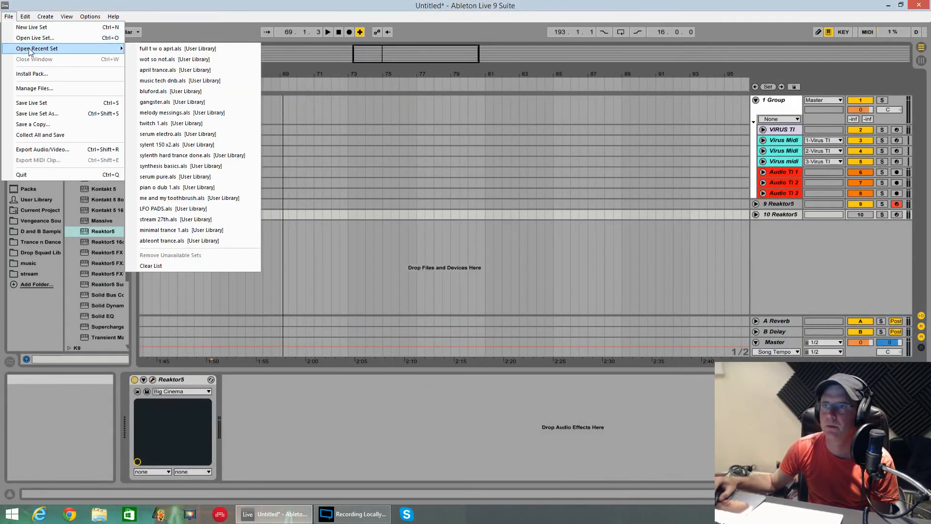
click(182, 50)
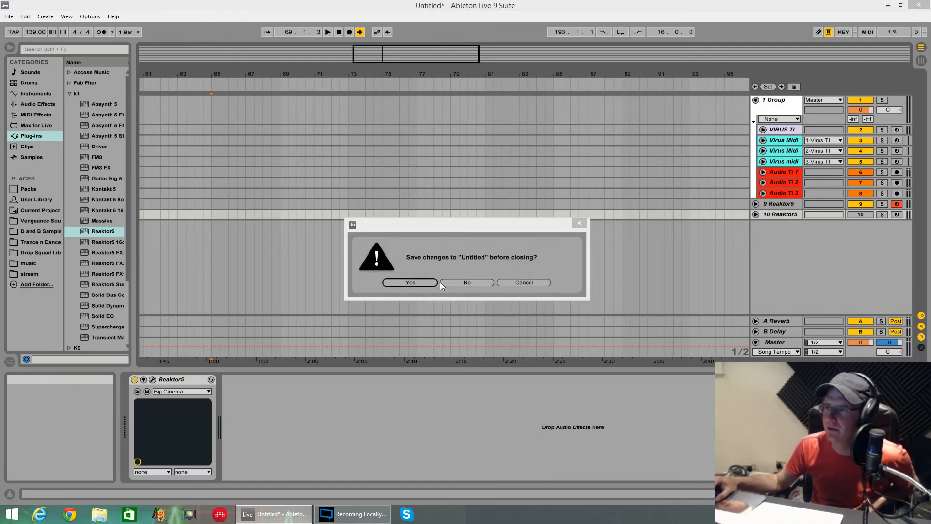
click(453, 282)
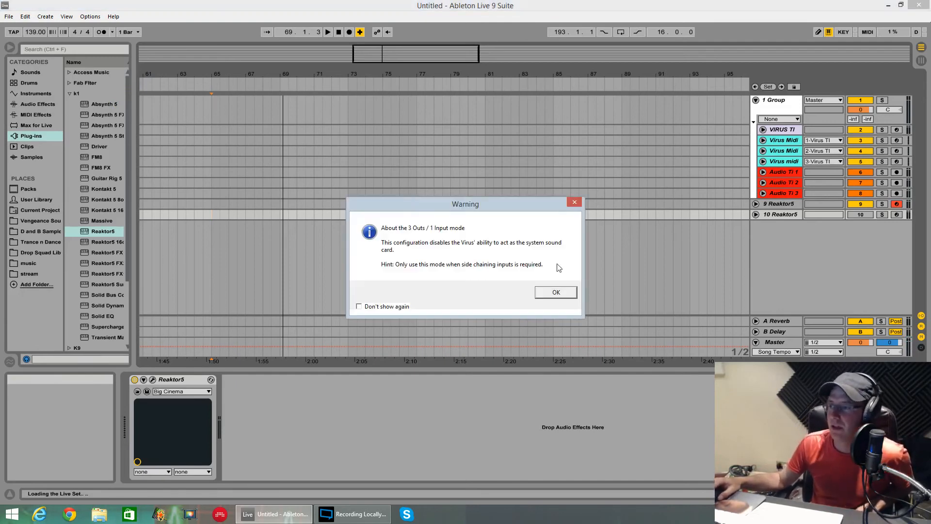
click(547, 290)
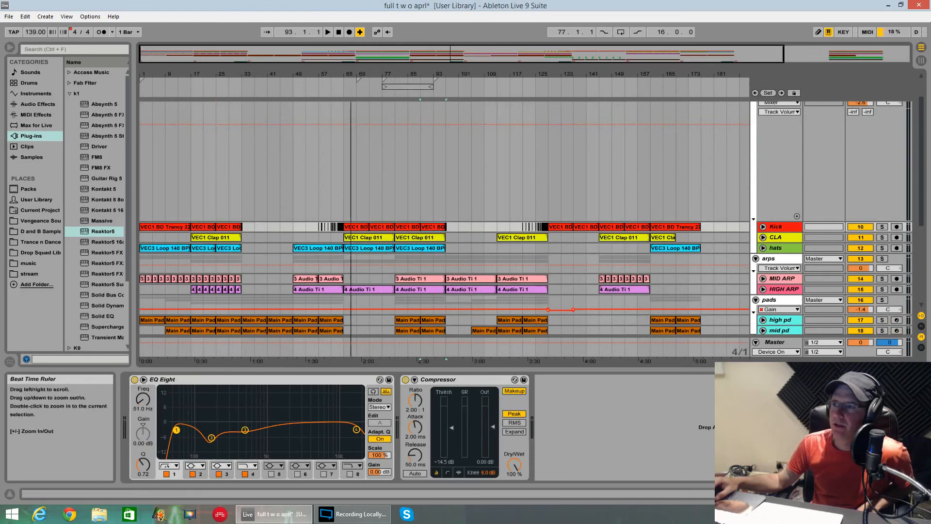
- Unfold the high pd, mid pd and bass pd tracks in the pads group
drag(360, 73, 360, 54)
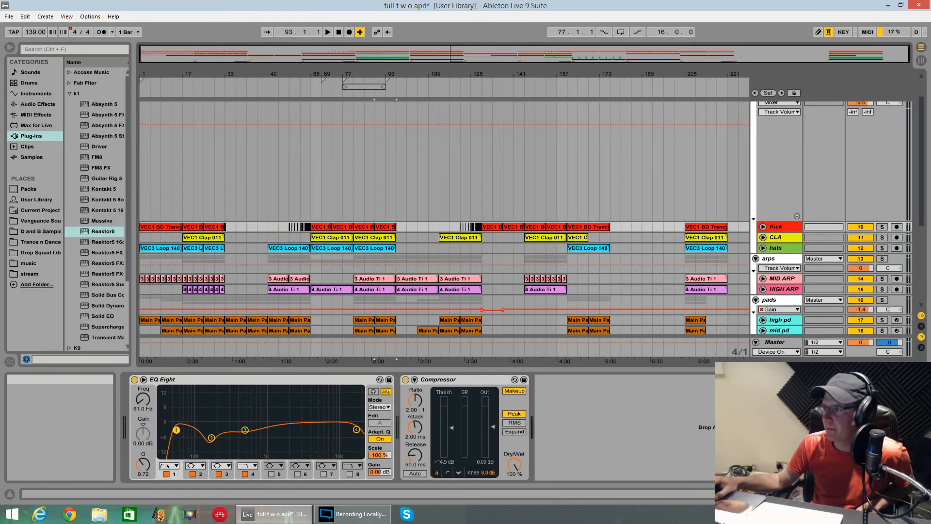
scroll(551, 265, up, 1)
scroll(551, 264, down, 4)
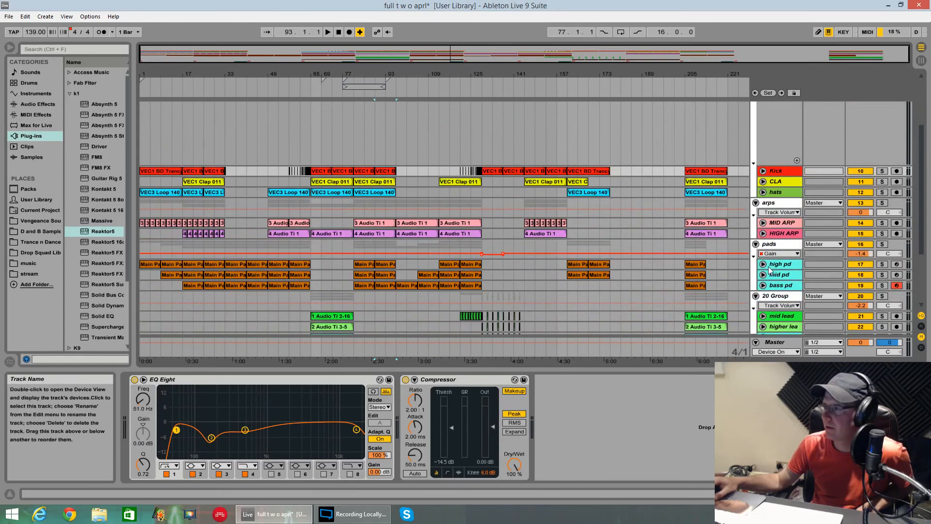
click(763, 284)
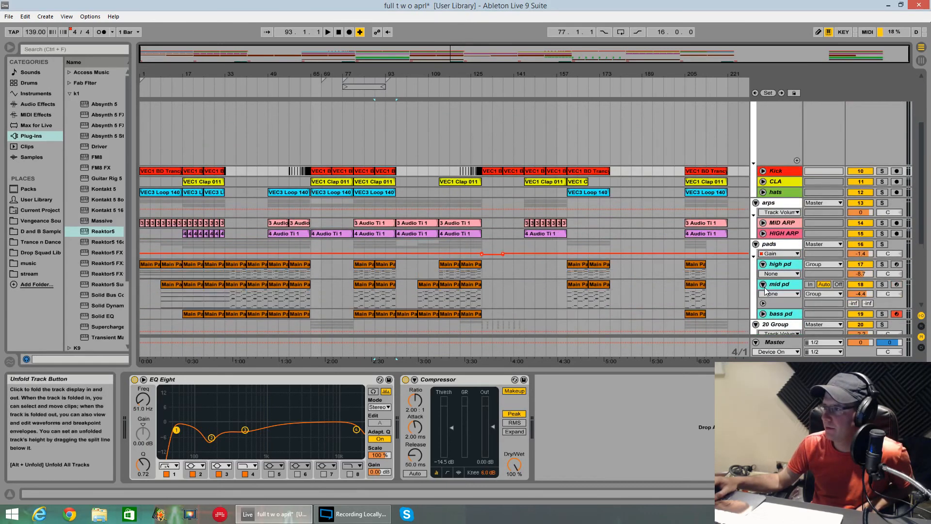
click(764, 315)
scroll(764, 318, down, 4)
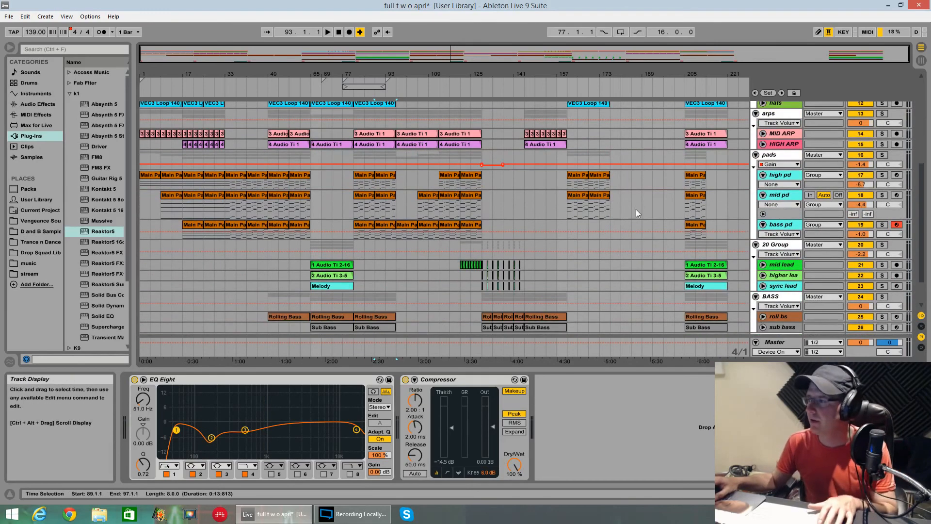
- Examine the device chains of the high pd, mid pd and bass pd tracks in turn
click(792, 176)
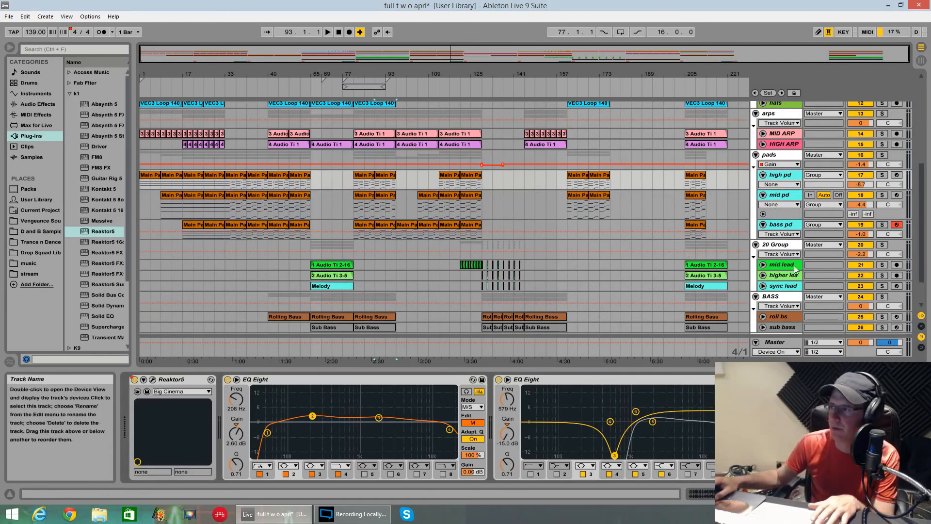
click(779, 195)
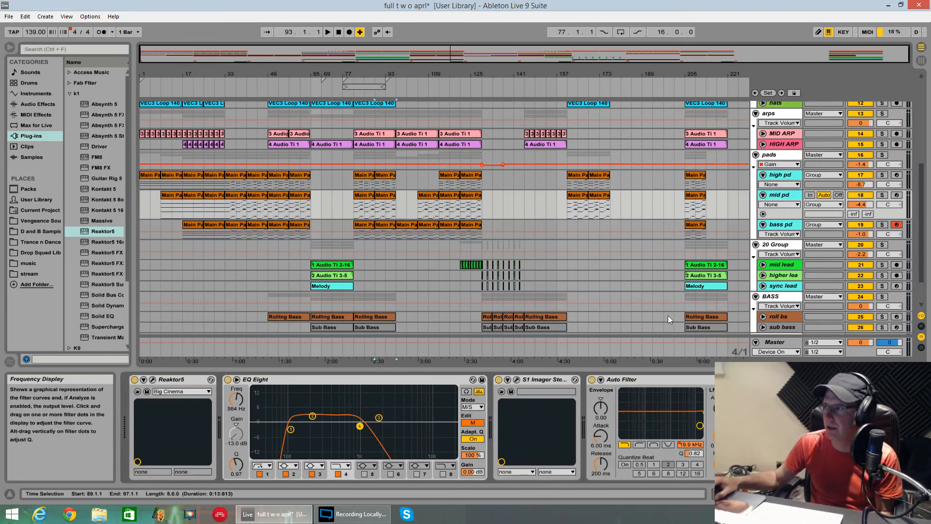
click(776, 224)
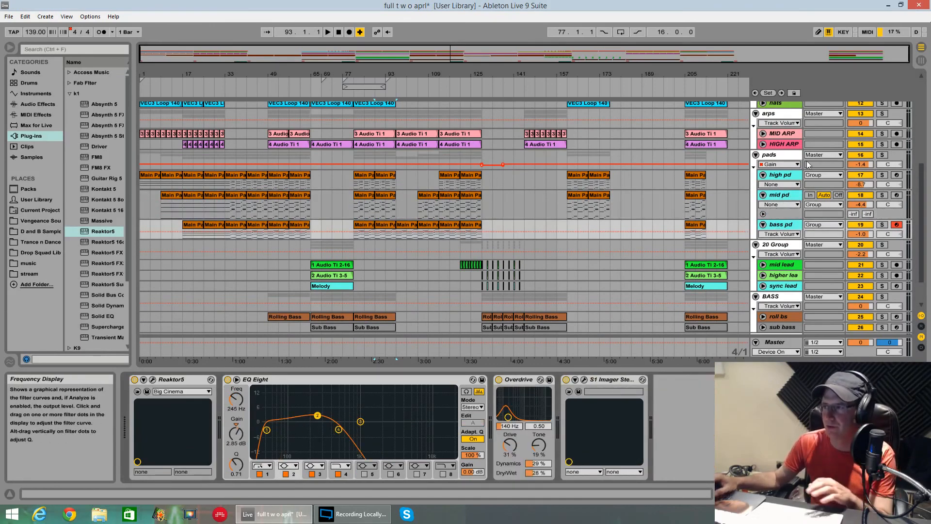
- Solo the pads group and play the arrangement from bar 33
click(222, 202)
click(882, 155)
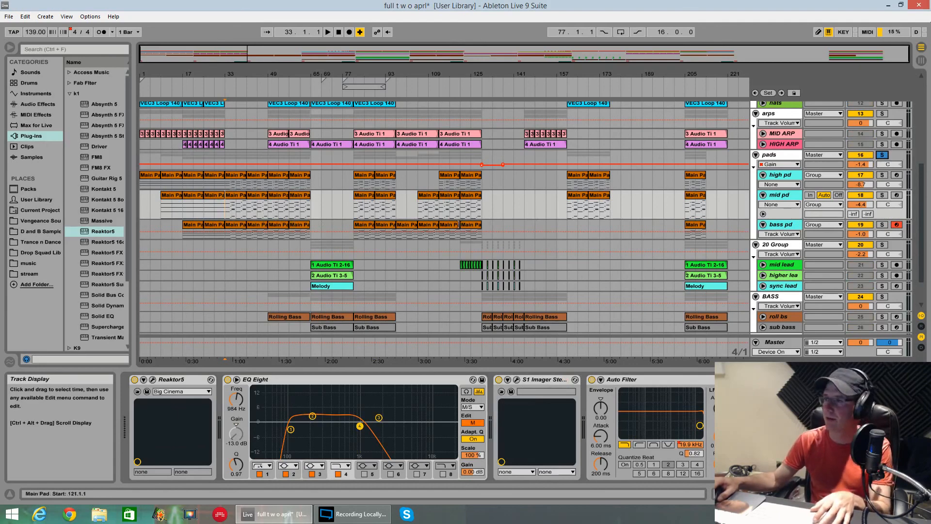
key(space)
key(space)
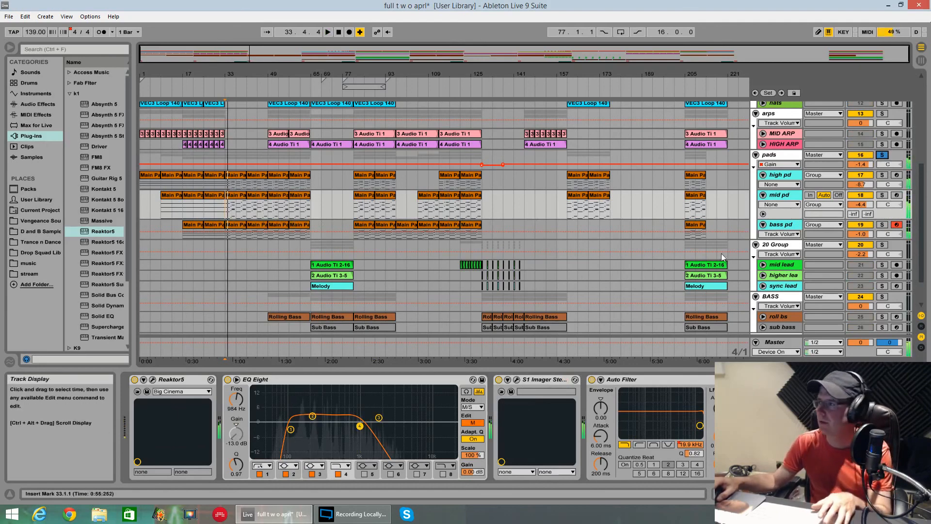
key(space)
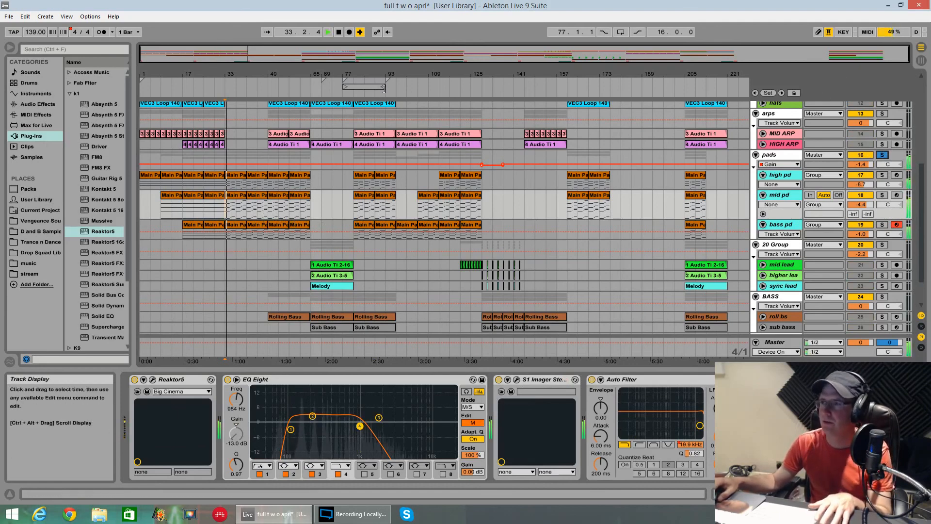
- Lower the Master track volume to -1.5 dB while the pads play, and stop playback
drag(866, 345, 868, 345)
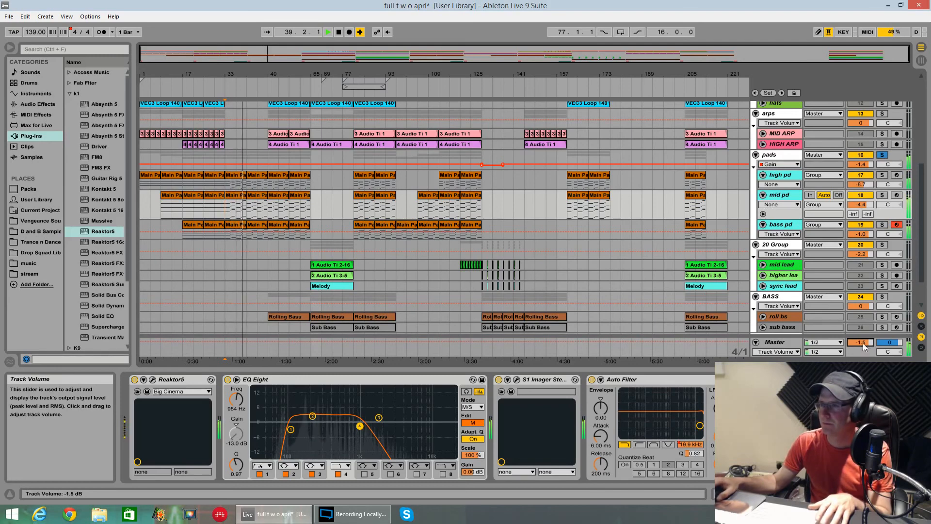
scroll(439, 217, up, 3)
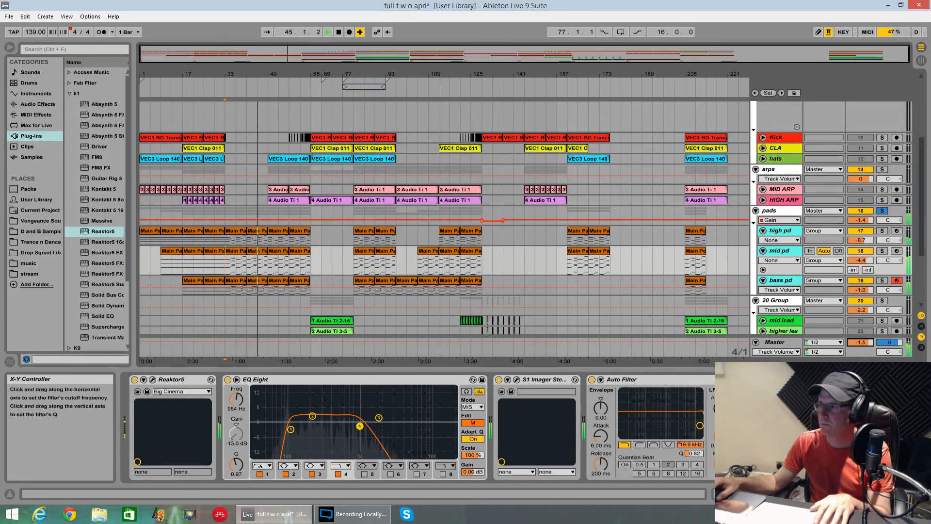
key(space)
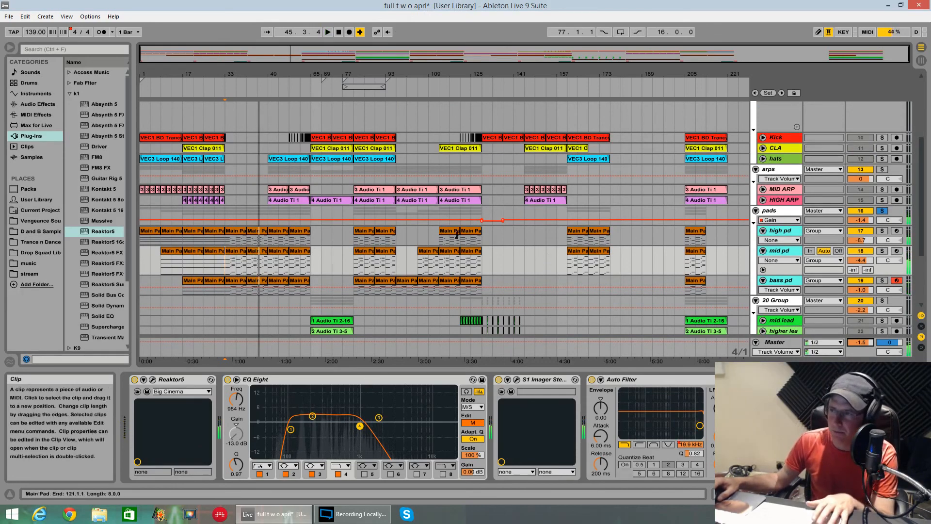
- Play the pad clips just after bar 157 and turn off the pads group's solo to hear the full mix
click(572, 243)
key(space)
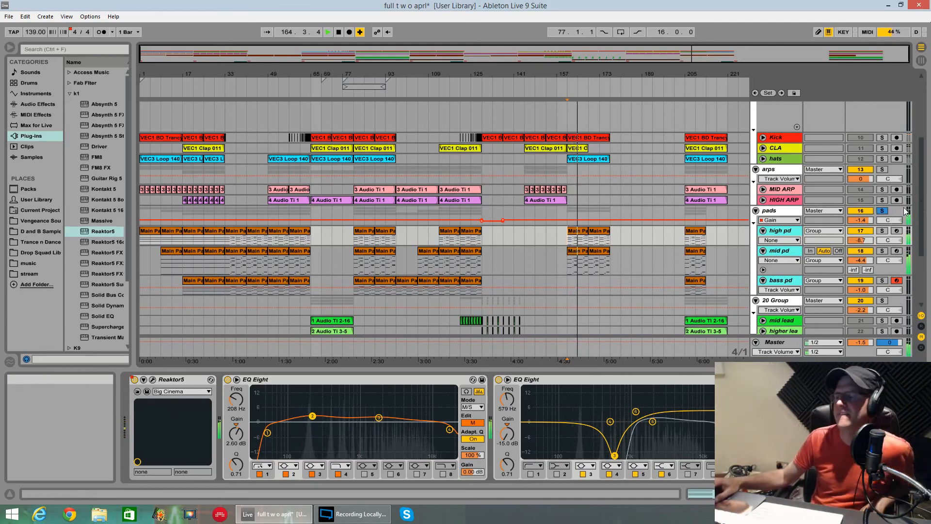
click(882, 211)
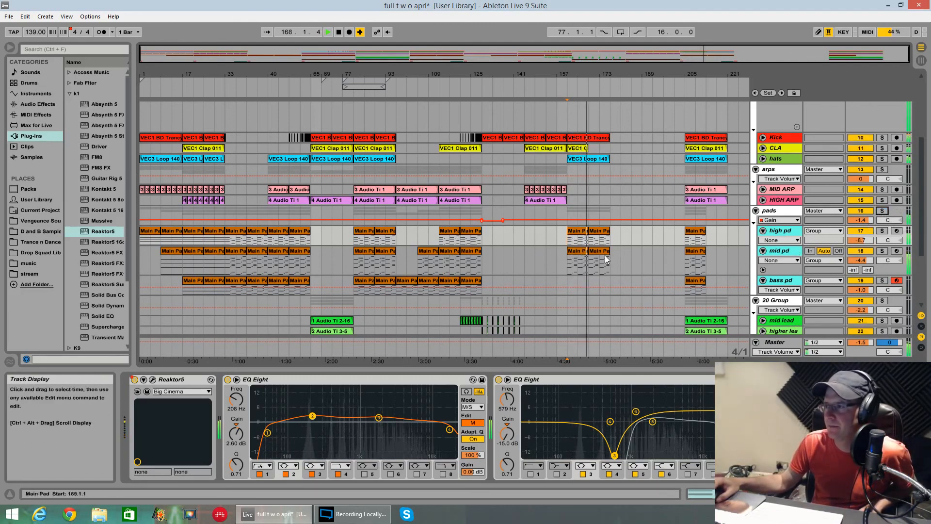
- Restart playback of the full mix from bar 205
click(684, 254)
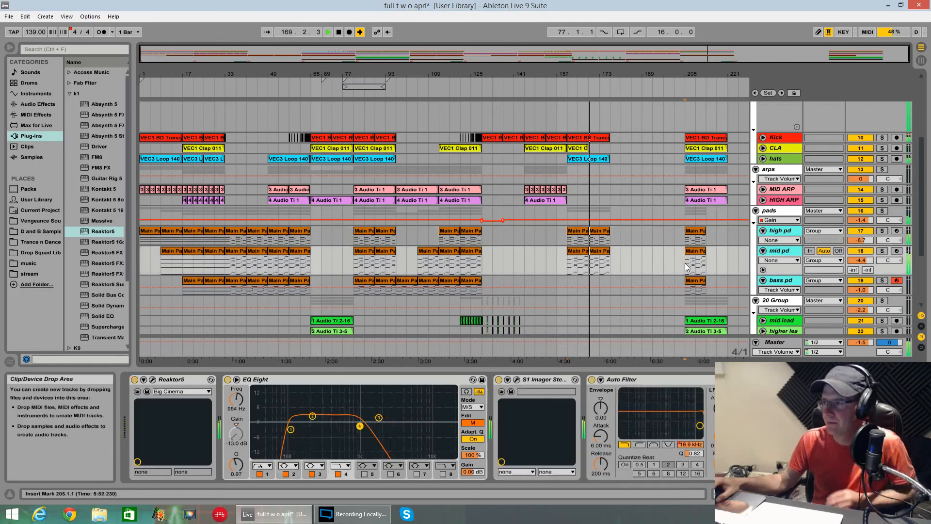
key(space)
key(space)
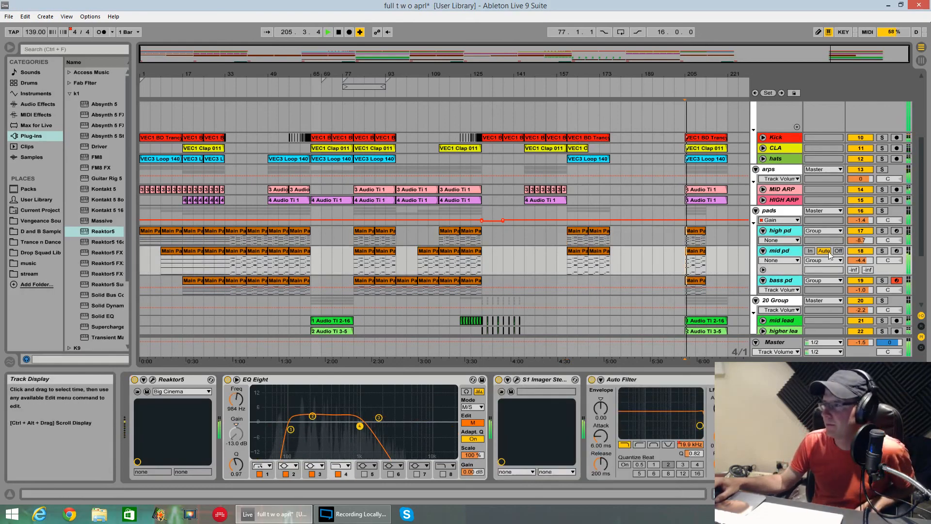